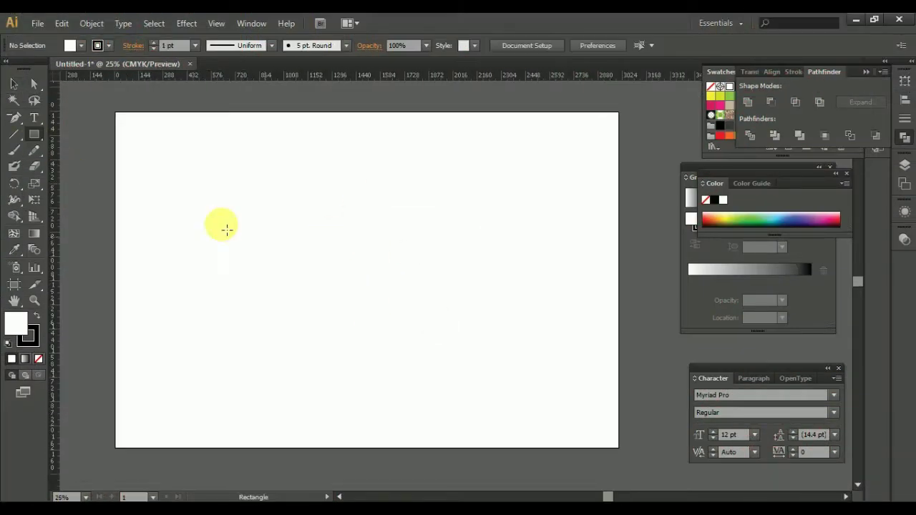
# Draw a dark brown circle and paste a copy in front, offset downward.
pyautogui.moveTo(327, 293); pyautogui.dragTo(430, 359)
pyautogui.doubleClick(16, 323)
pyautogui.click(587, 180)
pyautogui.hotkey('ctrl', '=')
pyautogui.click(61, 22)
pyautogui.click(129, 117)
pyautogui.moveTo(413, 234); pyautogui.dragTo(413, 265)
# Cut the front circle away with Minus Front, keeping only the top crescent.
pyautogui.click(765, 104)
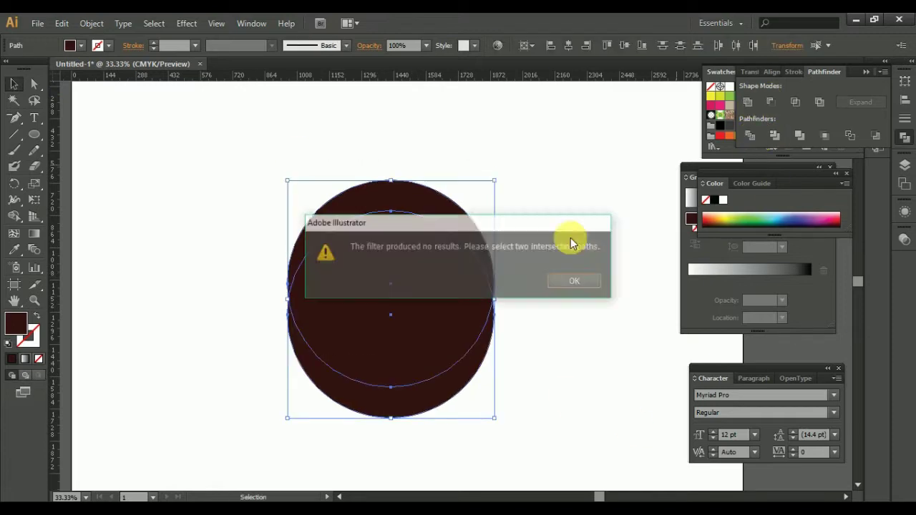
pyautogui.click(563, 279)
pyautogui.moveTo(390, 299); pyautogui.dragTo(587, 321)
pyautogui.click(378, 353)
pyautogui.press('Delete')
# Add a small head circle centre-aligned above the crescent.
pyautogui.moveTo(537, 276)
pyautogui.mouseDown()
pyautogui.moveTo(388, 343)
pyautogui.moveTo(389, 309)
pyautogui.mouseUp()
pyautogui.press('l')
pyautogui.moveTo(335, 107); pyautogui.dragTo(337, 285)
pyautogui.moveTo(336, 187); pyautogui.dragTo(336, 182)
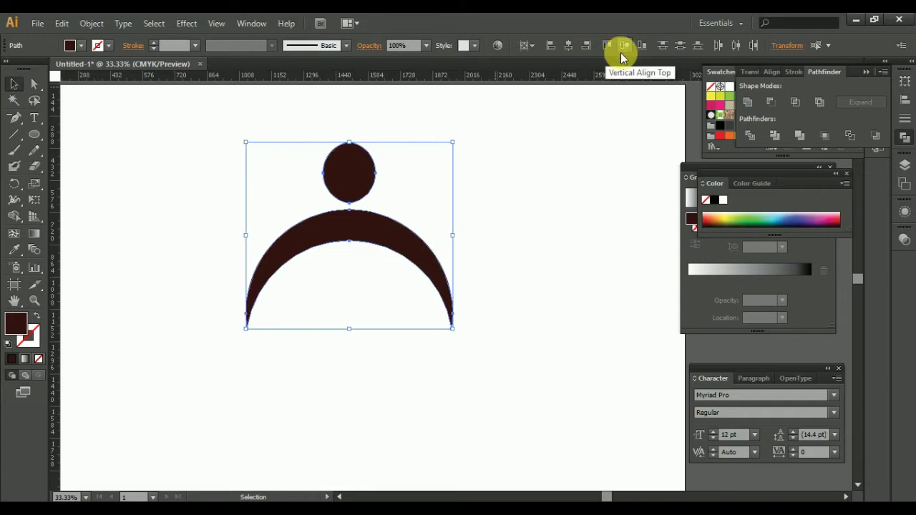
pyautogui.click(620, 46)
pyautogui.moveTo(343, 310); pyautogui.dragTo(382, 203)
pyautogui.keyDown('shift'); pyautogui.click(433, 256); pyautogui.keyUp('shift')
pyautogui.hotkey('ctrl', '+')
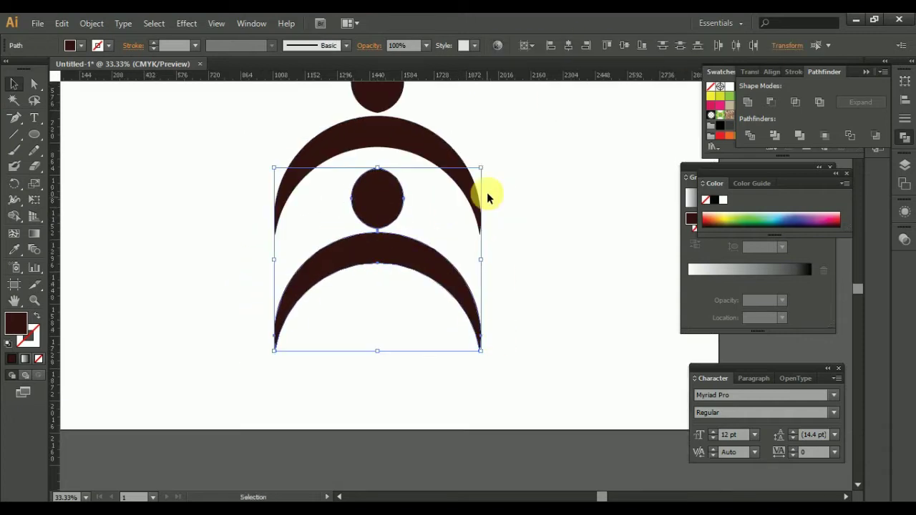
pyautogui.click(334, 207)
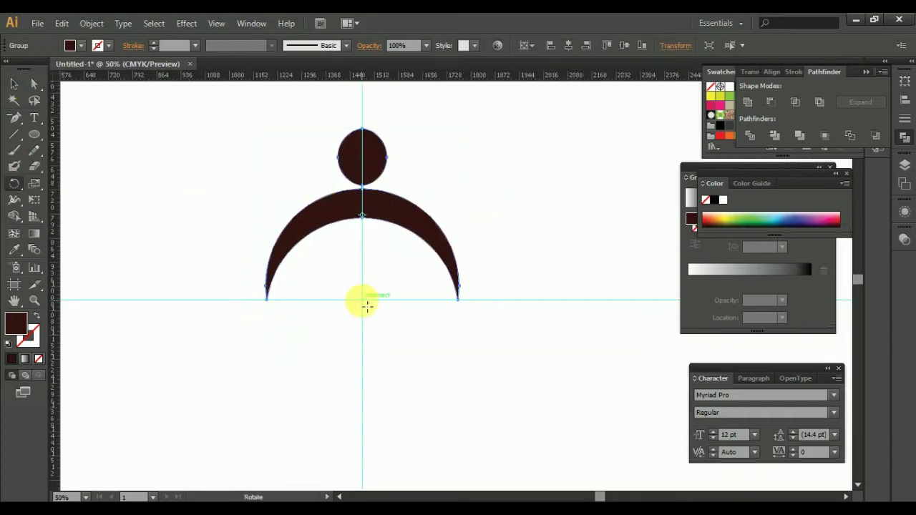
# Try rotating copies of the figure around the guide intersection, then undo the ring.
pyautogui.moveTo(446, 355); pyautogui.dragTo(367, 257)
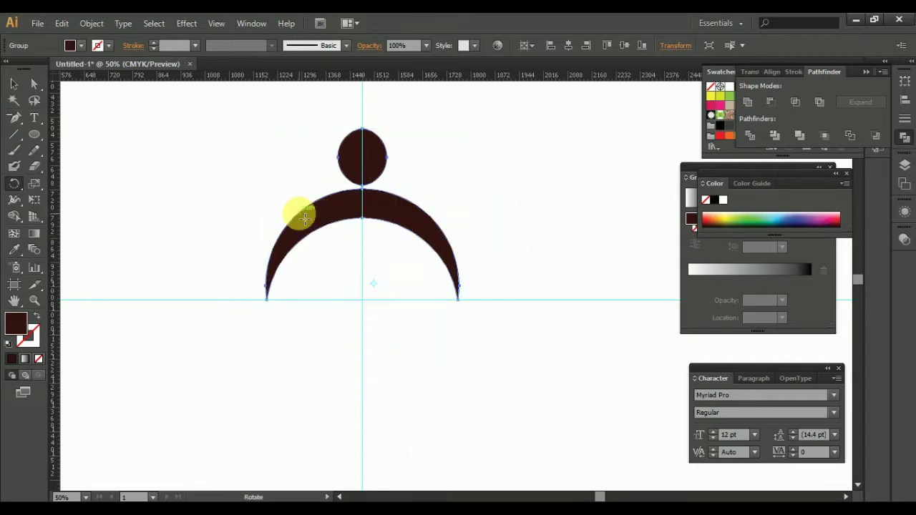
pyautogui.moveTo(422, 273); pyautogui.dragTo(421, 285)
pyautogui.hotkey('ctrl', 'd')
pyautogui.hotkey('ctrl', 'd')
pyautogui.hotkey('ctrl', 'd')
pyautogui.hotkey('ctrl', 'd')
pyautogui.hotkey('ctrl', 'd')
pyautogui.hotkey('ctrl', 'd')
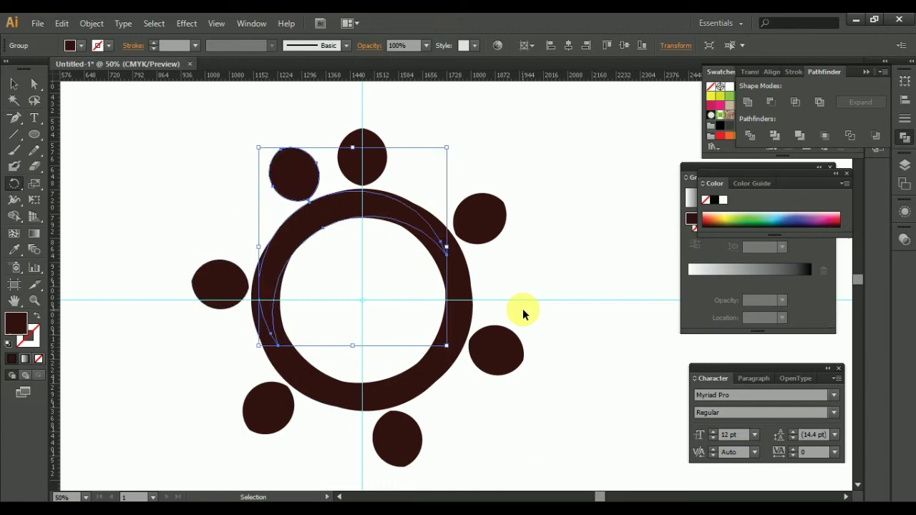
pyautogui.hotkey('ctrl', 'z')
pyautogui.hotkey('ctrl', 'z')
pyautogui.hotkey('ctrl', 'z')
# Duplicate the figure downward and turn the copy fully upside down.
pyautogui.press('v')
pyautogui.moveTo(384, 184); pyautogui.dragTo(384, 279)
pyautogui.moveTo(470, 219)
pyautogui.mouseDown()
pyautogui.moveTo(377, 300)
pyautogui.moveTo(358, 300)
pyautogui.moveTo(358, 238)
pyautogui.moveTo(235, 339)
pyautogui.mouseUp()
pyautogui.click(523, 246)
# Place the flipped copy below-left of the original and group both figures.
pyautogui.hscroll(-3, 370, 360)
pyautogui.moveTo(382, 344); pyautogui.dragTo(420, 405)
pyautogui.hscroll(2, 435, 317)
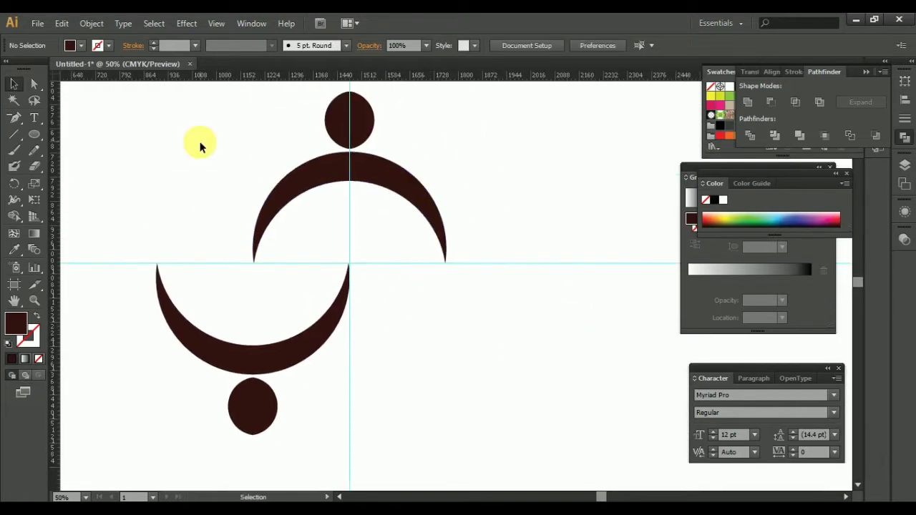
pyautogui.hotkey('ctrl', '0')
pyautogui.hotkey('ctrl', 'a')
# Add a 90°-rotated copy of the figure pair and centre the logo horizontally.
pyautogui.moveTo(393, 258)
pyautogui.mouseDown()
pyautogui.moveTo(546, 188)
pyautogui.moveTo(440, 351)
pyautogui.moveTo(409, 327)
pyautogui.mouseUp()
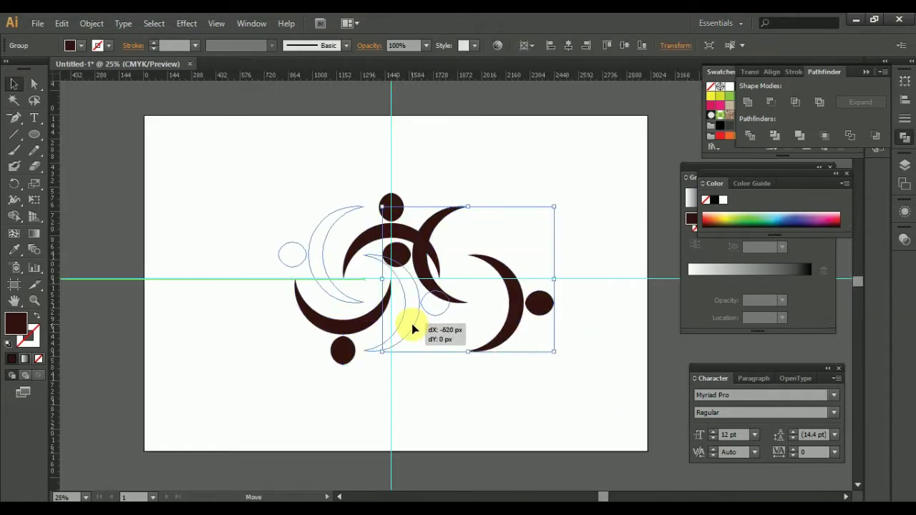
pyautogui.hotkey('ctrl', 'shift', 'a')
pyautogui.hotkey('ctrl', '+')
pyautogui.click(479, 329)
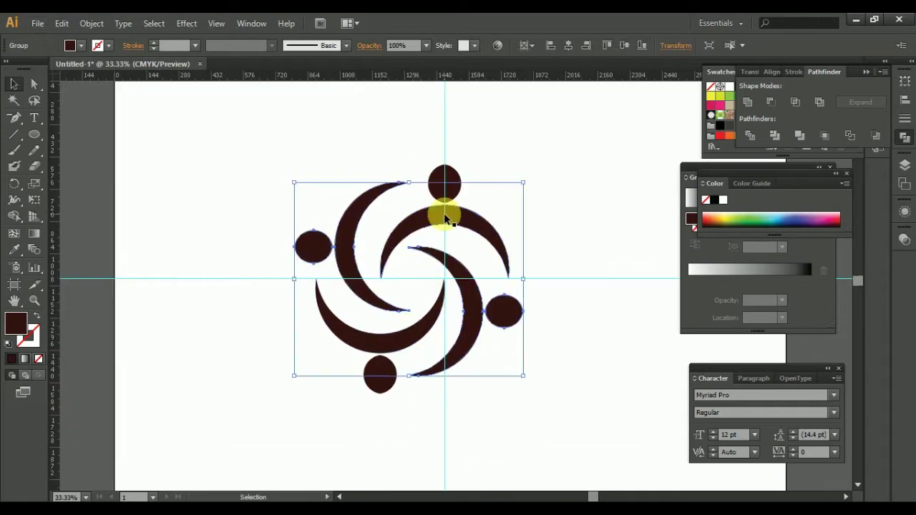
pyautogui.click(624, 46)
pyautogui.click(616, 220)
# Ungroup the pinwheel logo into four separate figures.
pyautogui.scroll(-1, 578, 304)
pyautogui.hscroll(1, 578, 304)
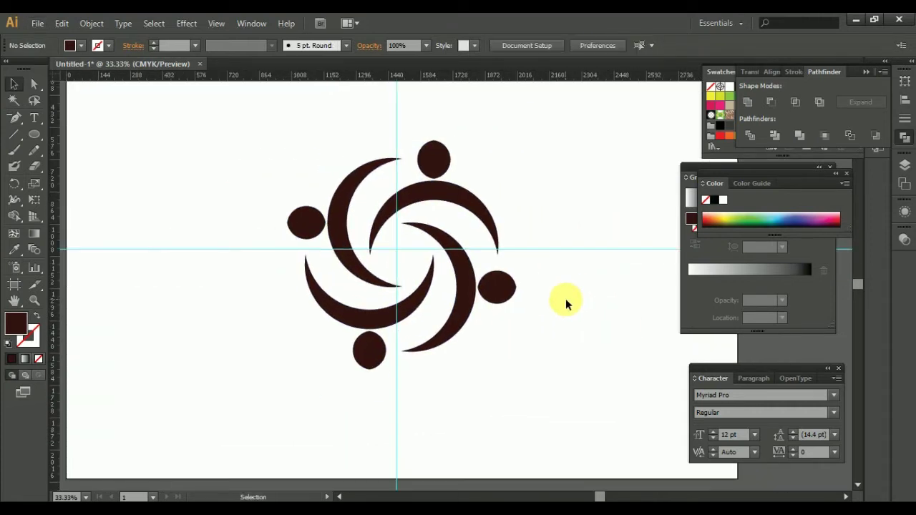
pyautogui.click(415, 193)
pyautogui.rightClick(465, 272)
pyautogui.click(491, 351)
pyautogui.click(450, 195)
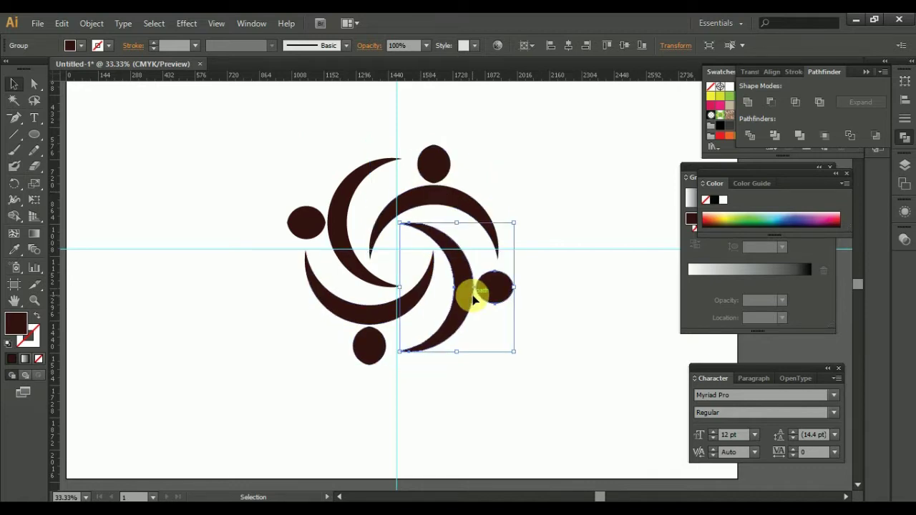
pyautogui.hotkey('ctrl', 'z')
pyautogui.click(551, 286)
pyautogui.click(462, 266)
pyautogui.rightClick(463, 265)
pyautogui.click(566, 300)
# Colour the figures orange, red, pink and crimson from the Swatches.
pyautogui.click(720, 71)
pyautogui.click(822, 86)
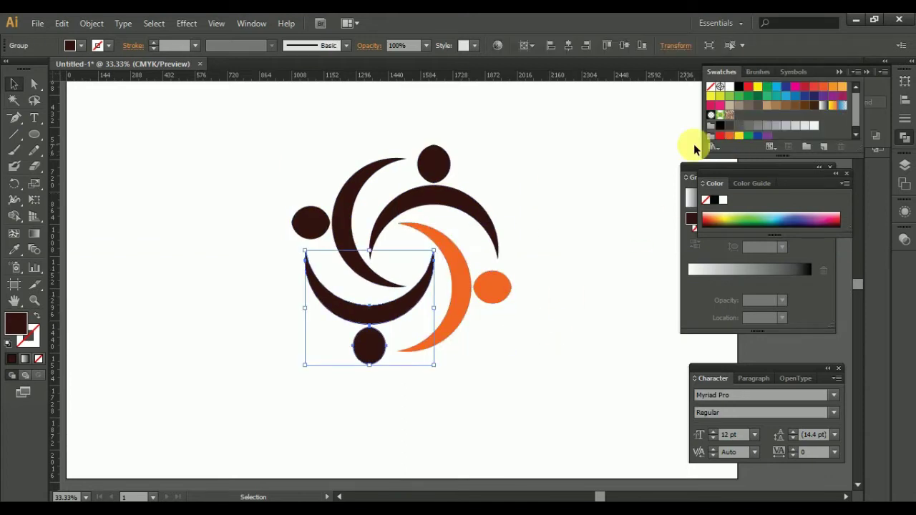
pyautogui.click(719, 136)
pyautogui.click(814, 86)
pyautogui.click(582, 300)
# Isolate the pink figure and give its crescent a gradient fill.
pyautogui.scroll(2, 637, 231)
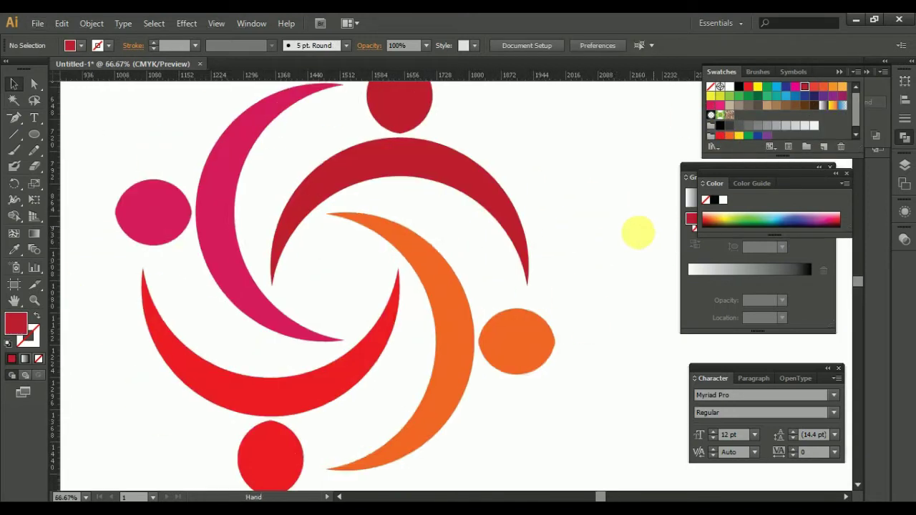
pyautogui.scroll(-1, 638, 231)
pyautogui.click(327, 205)
pyautogui.doubleClick(327, 205)
pyautogui.click(699, 176)
pyautogui.click(697, 198)
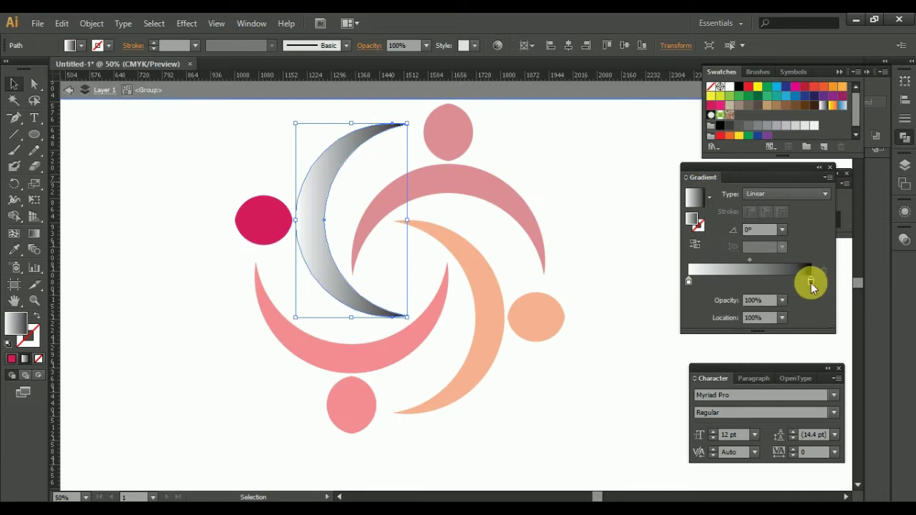
# Set the crescent's gradient stops to crimson pink and pink.
pyautogui.click(740, 276)
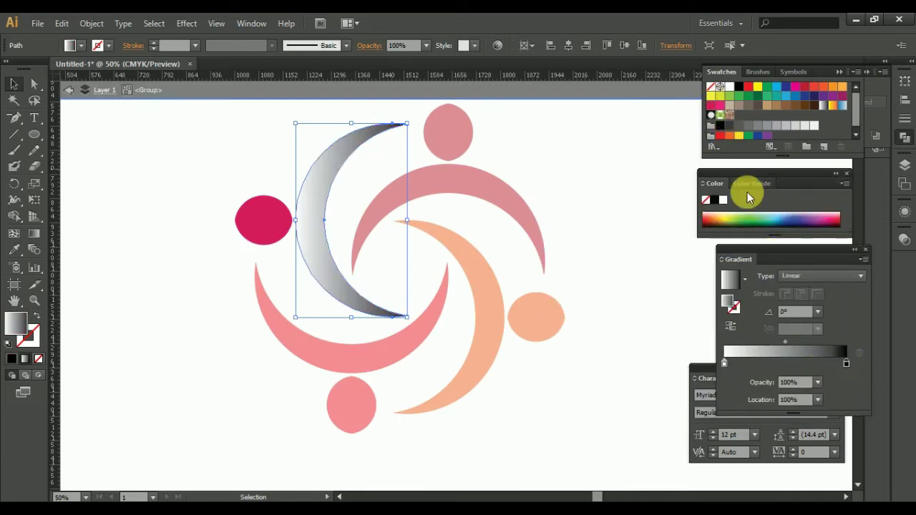
pyautogui.click(837, 221)
pyautogui.click(725, 363)
pyautogui.click(844, 183)
pyautogui.click(761, 253)
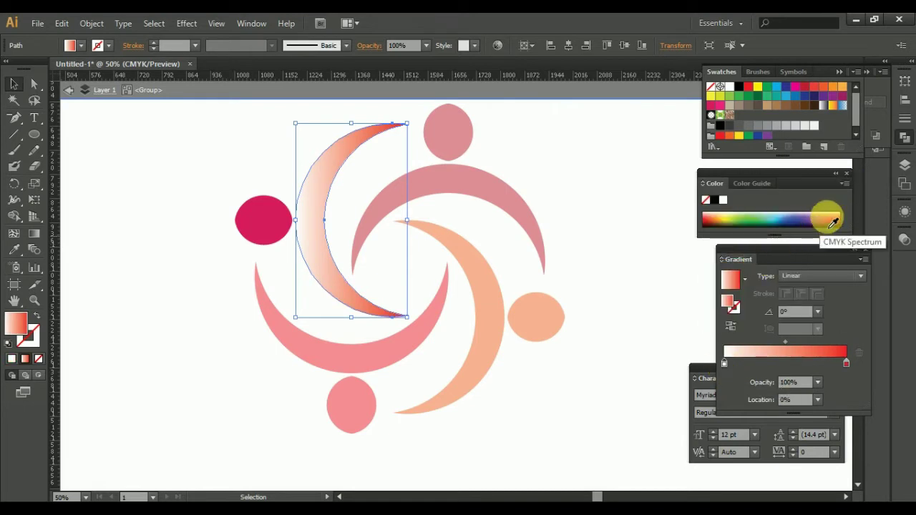
pyautogui.click(827, 218)
# Run the gradient vertically down the crescent and shift the left stop inward.
pyautogui.press('g')
pyautogui.moveTo(378, 166); pyautogui.dragTo(339, 300)
pyautogui.moveTo(351, 121); pyautogui.dragTo(351, 315)
pyautogui.moveTo(724, 364); pyautogui.dragTo(744, 365)
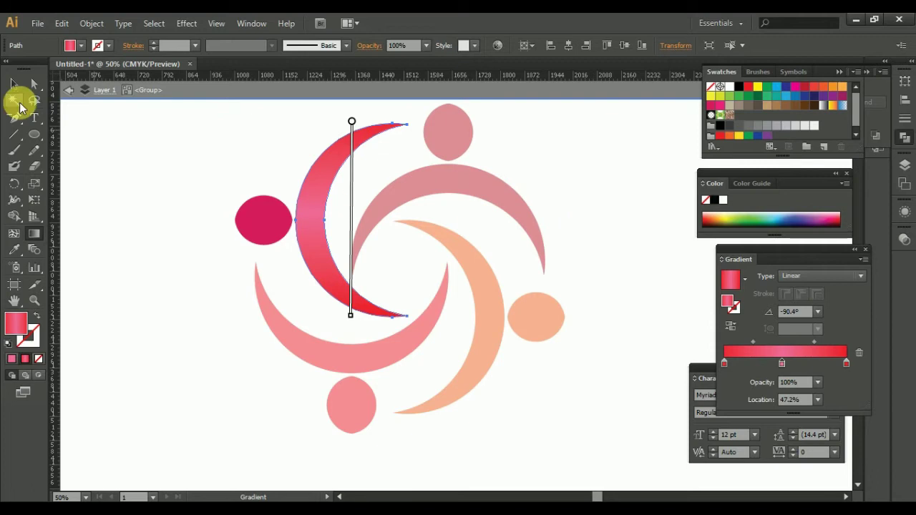
pyautogui.click(15, 84)
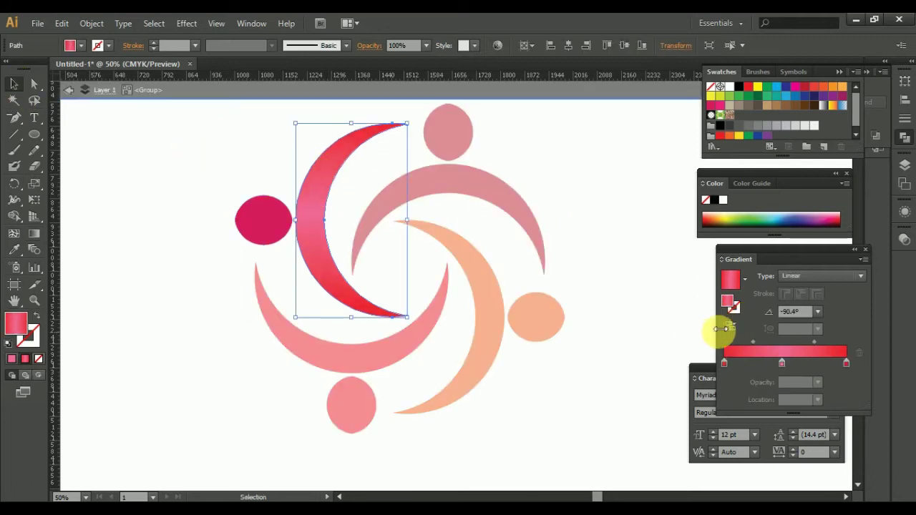
# Give the head circle a radial red gradient, removing the pink stop and lightening the red.
pyautogui.click(608, 200)
pyautogui.scroll(2, 287, 154)
pyautogui.click(240, 290)
pyautogui.click(14, 249)
pyautogui.click(332, 251)
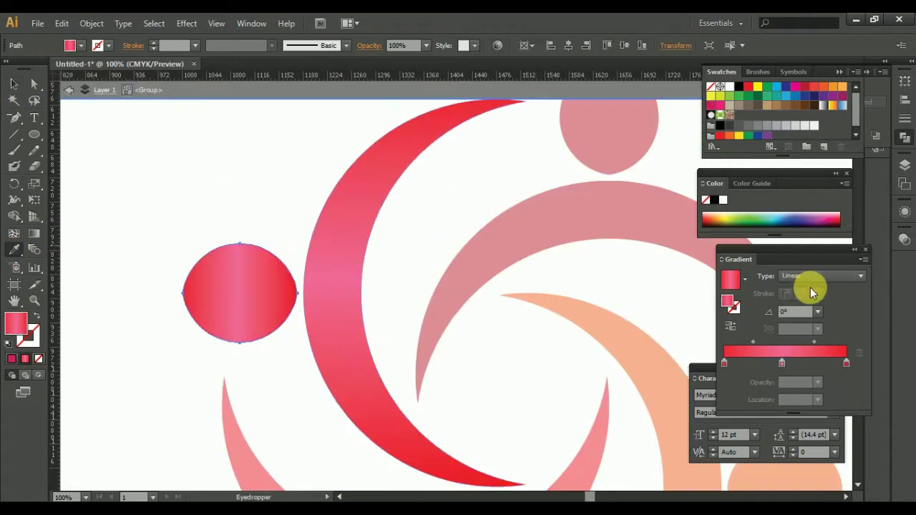
pyautogui.moveTo(781, 364); pyautogui.dragTo(781, 390)
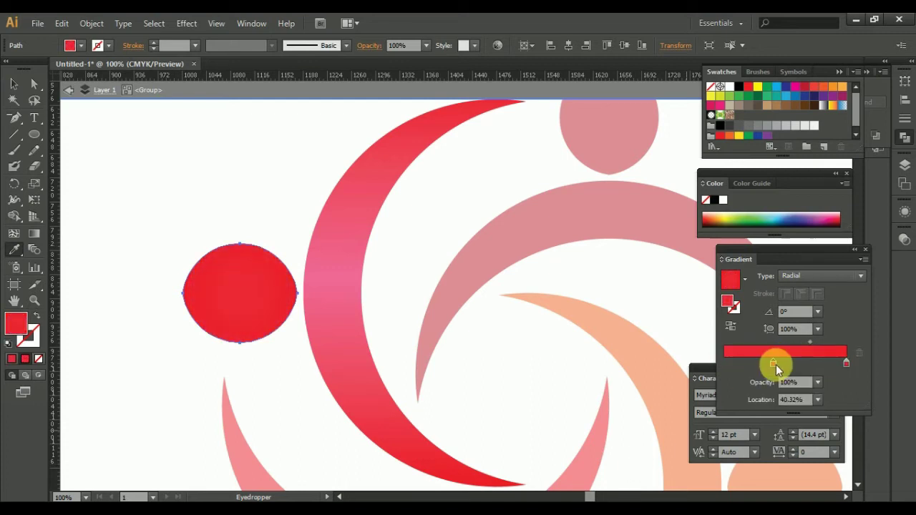
pyautogui.doubleClick(772, 364)
pyautogui.click(795, 255)
pyautogui.click(15, 84)
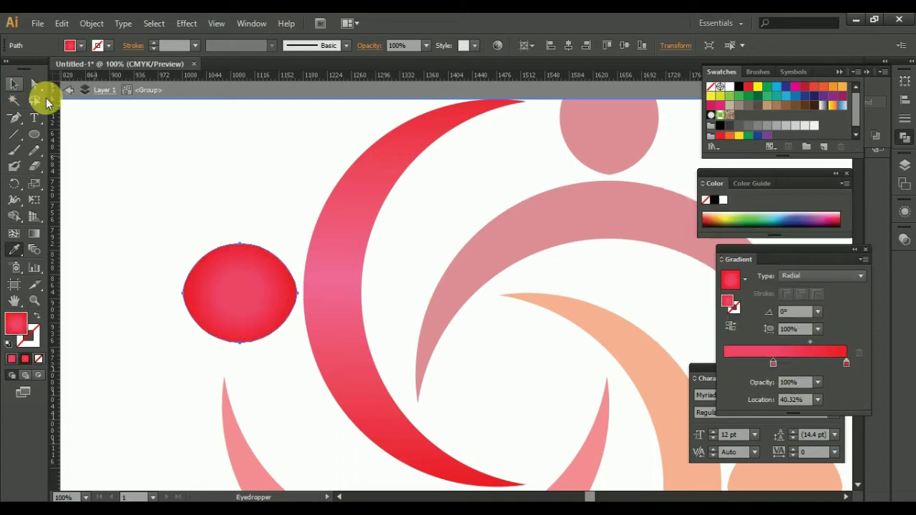
pyautogui.click(154, 173)
pyautogui.scroll(-1, 153, 174)
# Give the top arc an orange gradient with a light orange middle.
pyautogui.click(493, 245)
pyautogui.press('i')
pyautogui.click(245, 259)
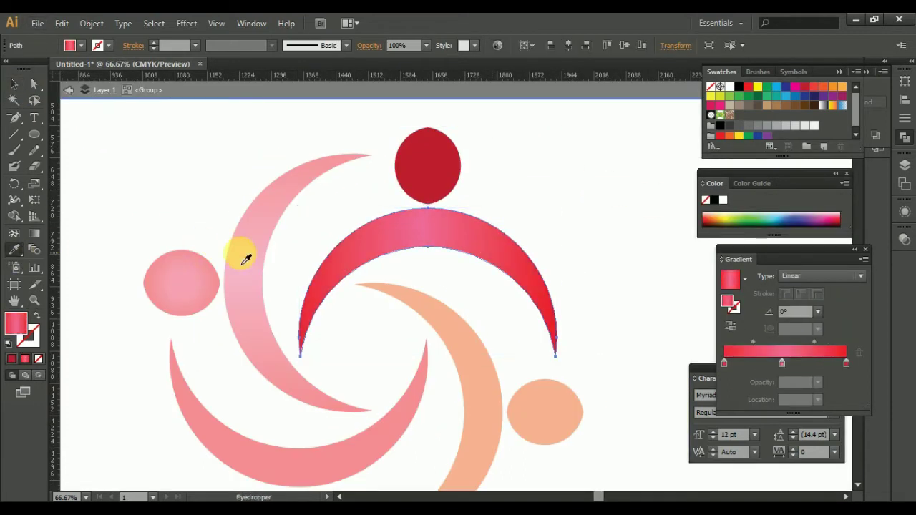
pyautogui.click(715, 226)
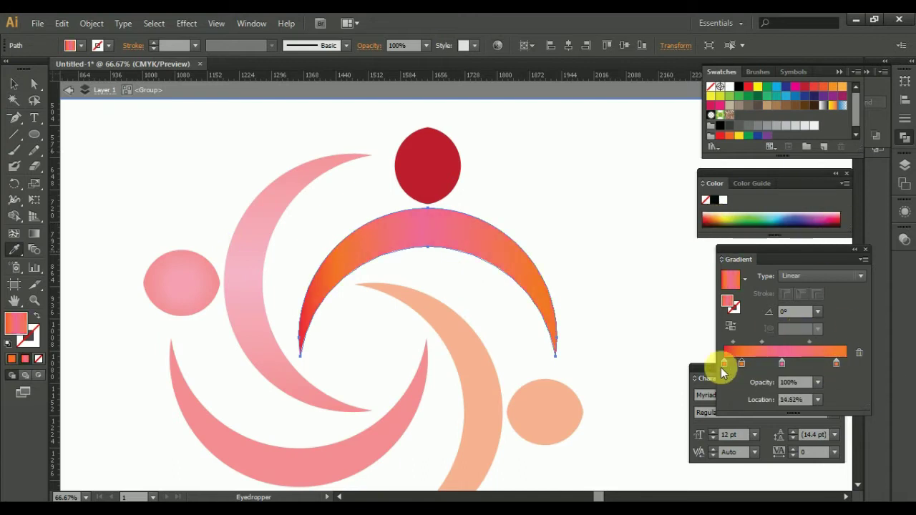
pyautogui.click(730, 136)
pyautogui.click(783, 351)
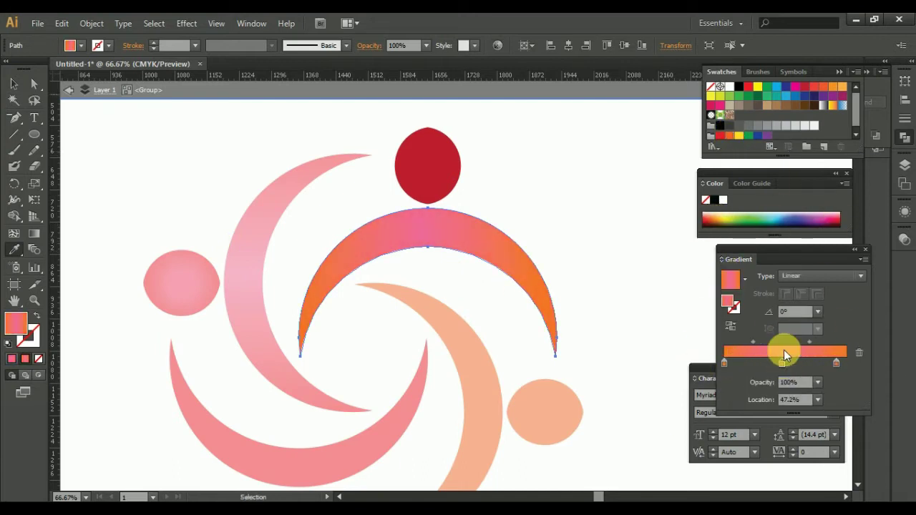
pyautogui.click(716, 225)
# Give the top head circle a gradient with an orange left stop.
pyautogui.click(428, 164)
pyautogui.click(15, 249)
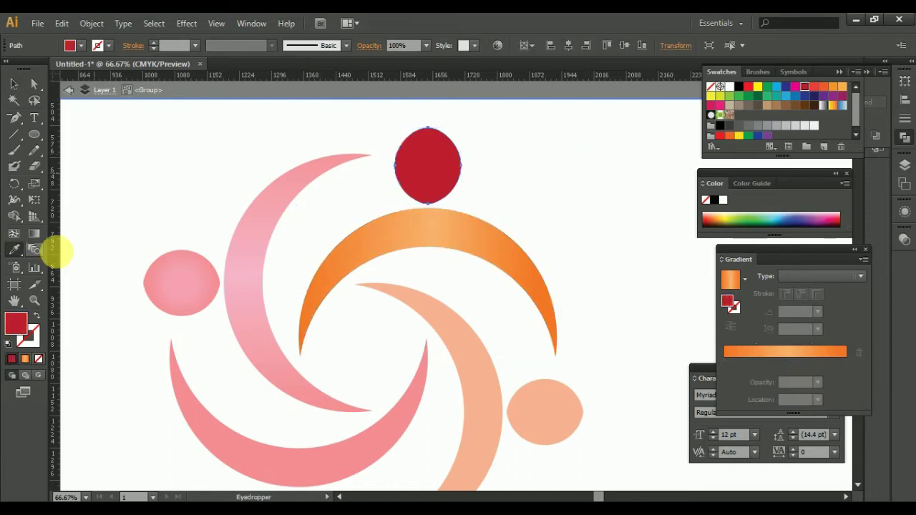
pyautogui.click(836, 363)
pyautogui.doubleClick(836, 362)
pyautogui.moveTo(797, 255); pyautogui.dragTo(772, 251)
pyautogui.doubleClick(772, 363)
pyautogui.click(154, 163)
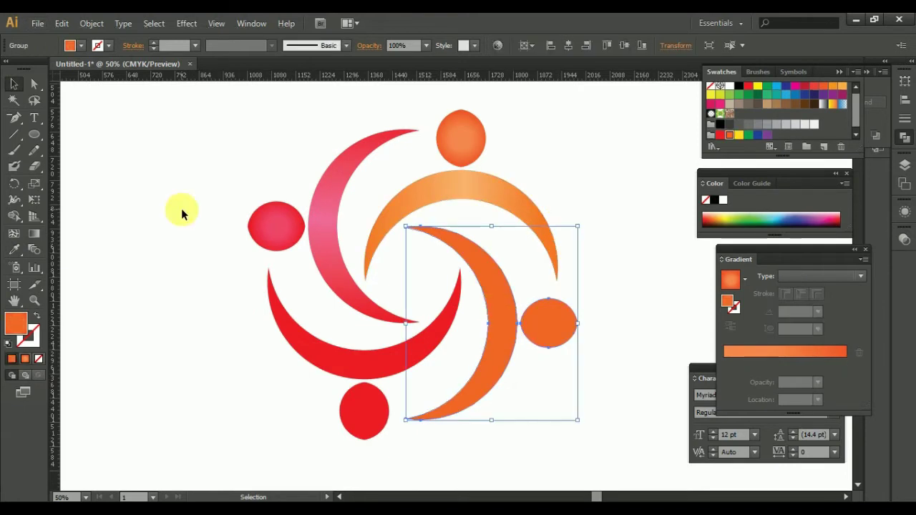
pyautogui.click(427, 207)
# Give the lower-right figure a dark red gradient at -105.9° with a salmon middle stop.
pyautogui.click(325, 229)
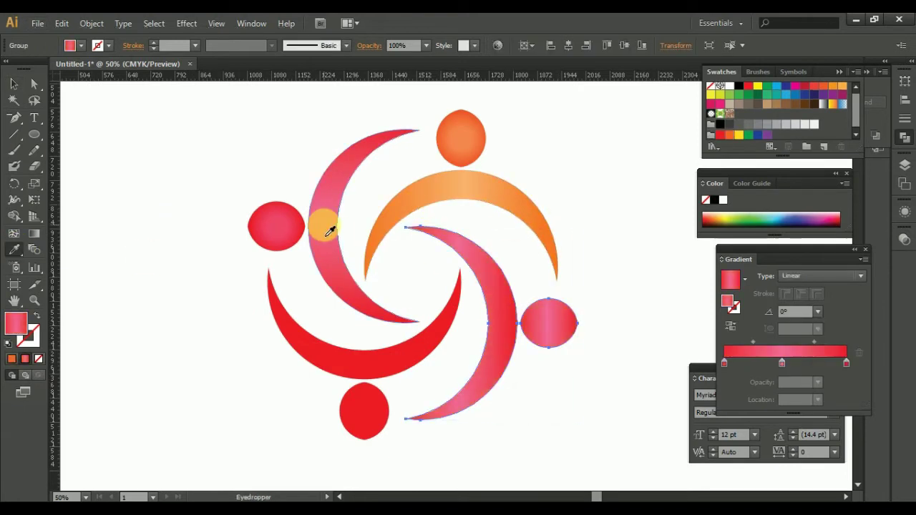
pyautogui.doubleClick(724, 363)
pyautogui.click(769, 290)
pyautogui.moveTo(724, 363); pyautogui.dragTo(826, 363)
pyautogui.doubleClick(788, 363)
pyautogui.click(784, 267)
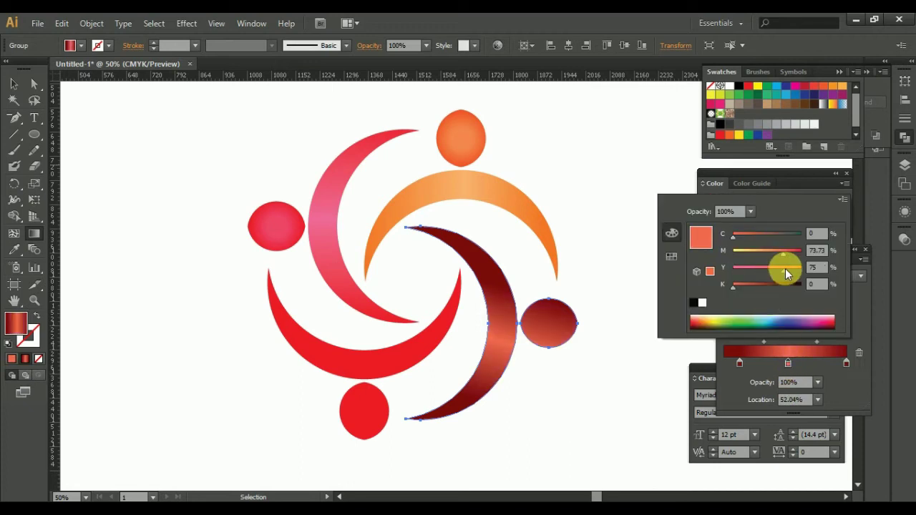
pyautogui.click(740, 364)
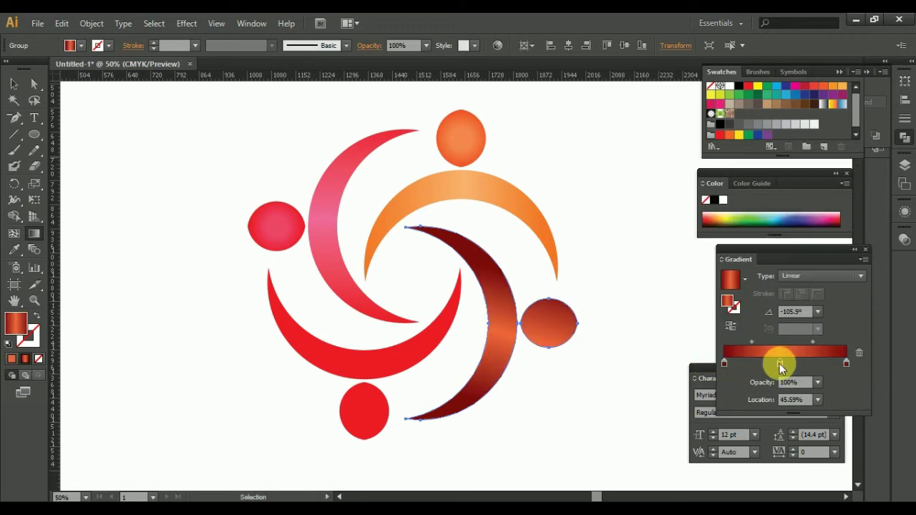
# Enter and leave the group to edit its circle, then select the bottom arc and circle.
pyautogui.doubleClick(553, 330)
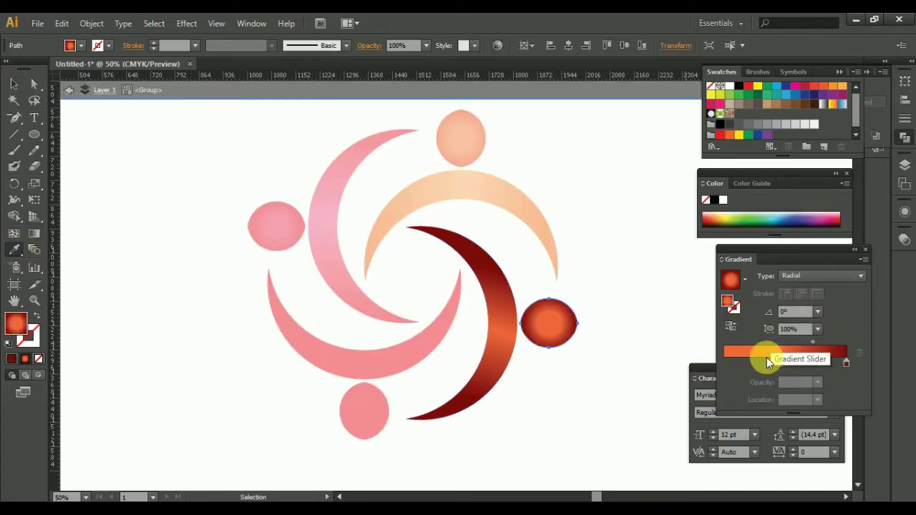
pyautogui.doubleClick(158, 203)
pyautogui.click(337, 316)
# Recolour the bottom figure's gradient magenta, right stop at 81.72%, middle stop dusty pink.
pyautogui.press('i')
pyautogui.click(477, 363)
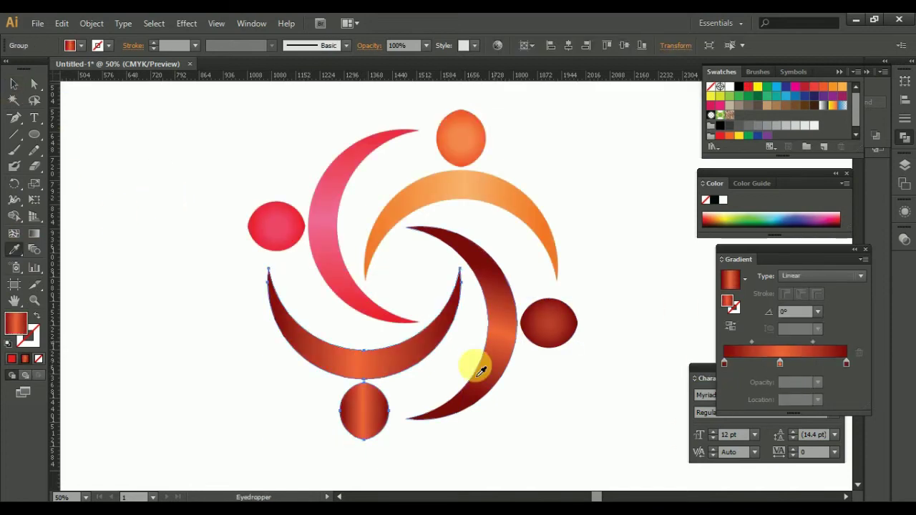
pyautogui.doubleClick(846, 363)
pyautogui.moveTo(843, 364)
pyautogui.mouseDown()
pyautogui.moveTo(824, 364)
pyautogui.moveTo(794, 433)
pyautogui.mouseUp()
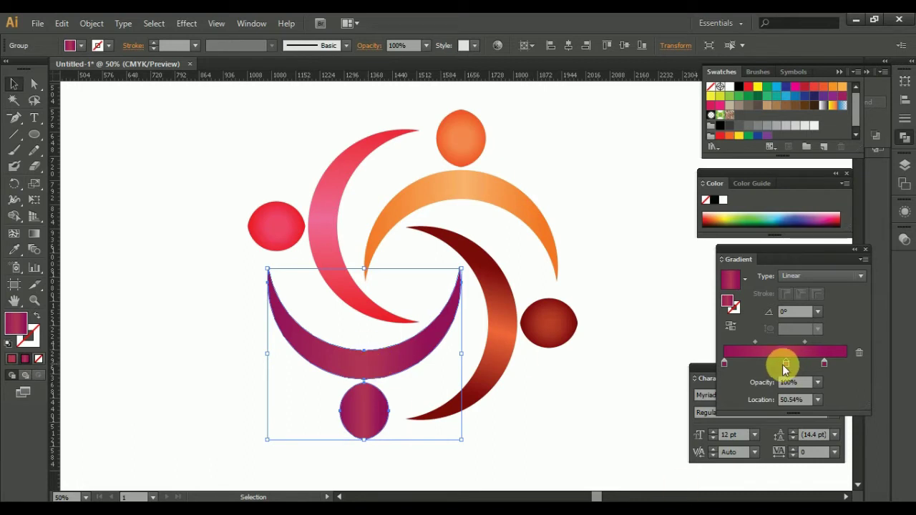
pyautogui.doubleClick(785, 363)
pyautogui.click(785, 250)
pyautogui.doubleClick(364, 411)
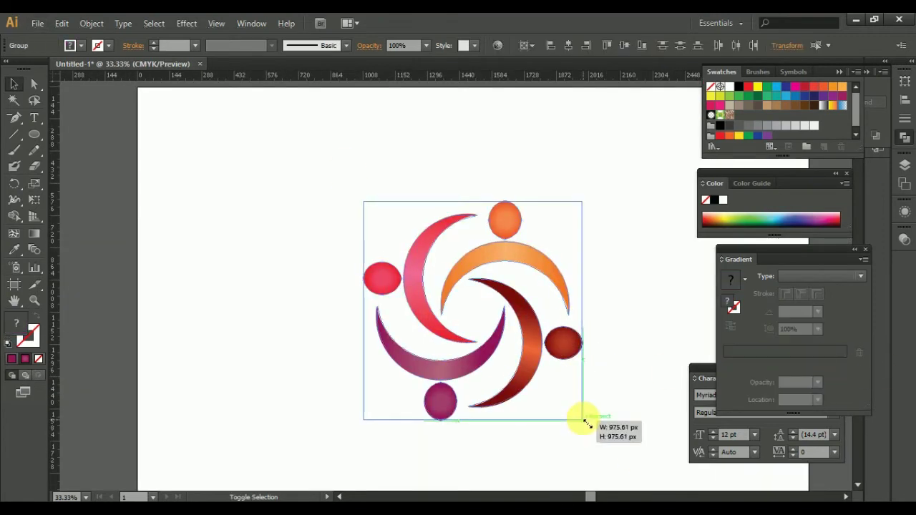
# Shrink the pinwheel logo and start a 200 pt text line to its right.
pyautogui.moveTo(326, 214); pyautogui.dragTo(248, 193)
pyautogui.click(34, 118)
pyautogui.click(379, 211)
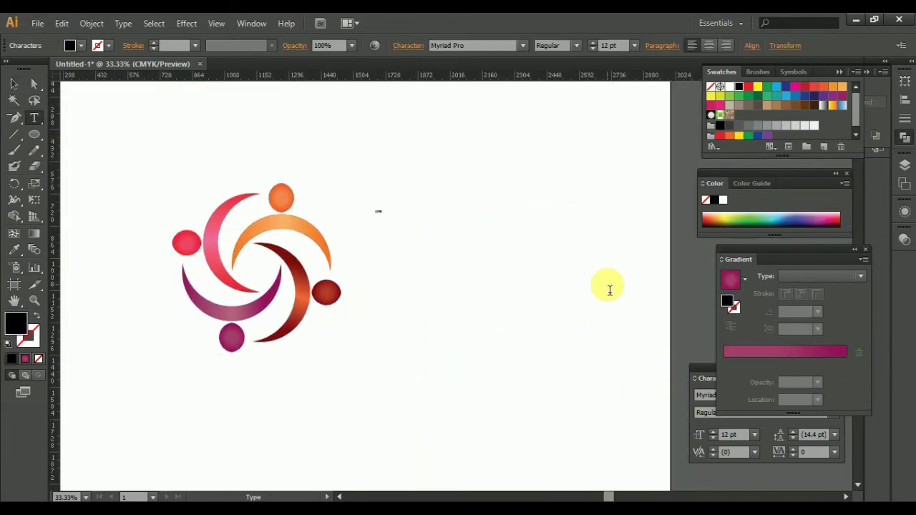
pyautogui.click(633, 45)
pyautogui.click(647, 294)
pyautogui.write('200')
pyautogui.press('Return')
# Make the LOGO text bold and retype the copied line as DESIGN.
pyautogui.click(578, 45)
pyautogui.click(558, 176)
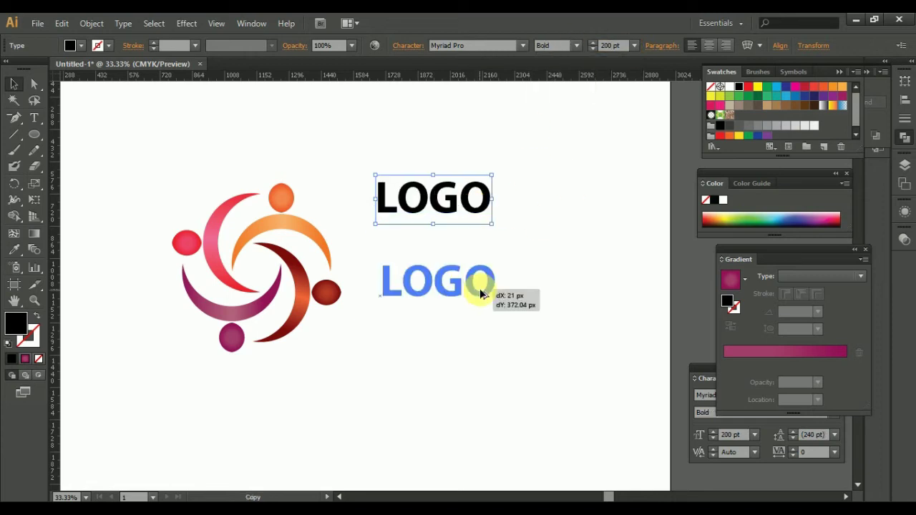
pyautogui.write('DESIGN')
pyautogui.click(20, 85)
pyautogui.click(430, 236)
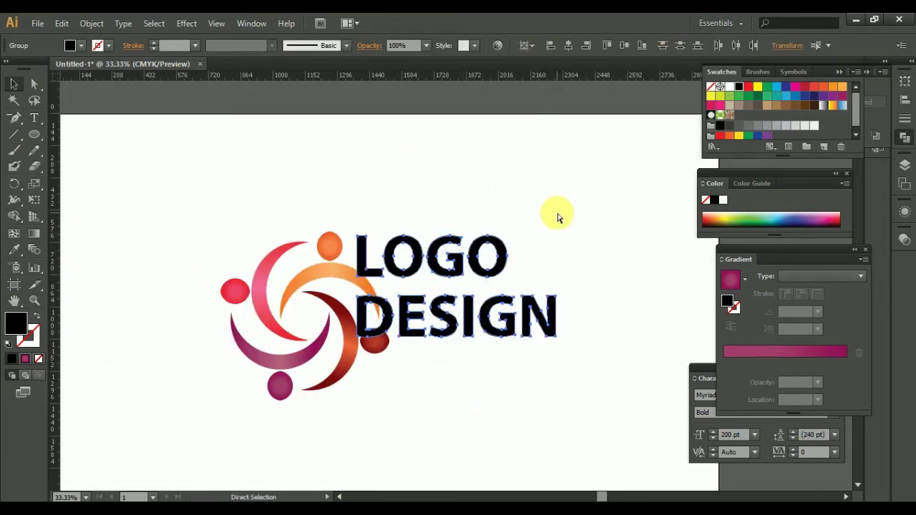
# Scale the swirl logo to the height of 'LOGO DESIGN' and place it beside the text.
pyautogui.moveTo(484, 304); pyautogui.dragTo(512, 291)
pyautogui.moveTo(214, 222); pyautogui.dragTo(381, 413)
pyautogui.moveTo(310, 242); pyautogui.dragTo(300, 271)
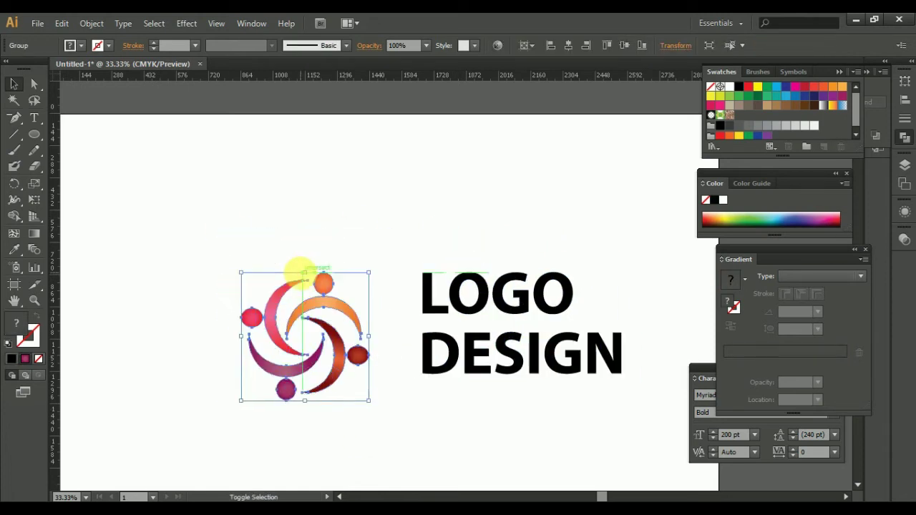
pyautogui.moveTo(316, 389); pyautogui.dragTo(358, 352)
pyautogui.click(445, 355)
pyautogui.click(292, 319)
pyautogui.moveTo(292, 318)
pyautogui.mouseDown()
pyautogui.moveTo(352, 347)
pyautogui.moveTo(348, 372)
pyautogui.mouseUp()
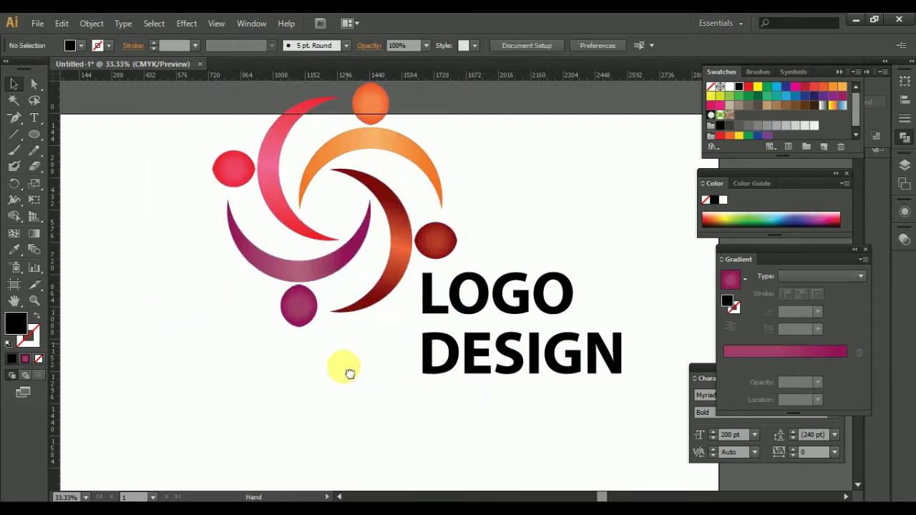
pyautogui.moveTo(400, 152); pyautogui.dragTo(337, 351)
# Align the swirl and text with the Align panel, nudging the text closer.
pyautogui.keyDown('shift'); pyautogui.click(504, 336); pyautogui.keyUp('shift')
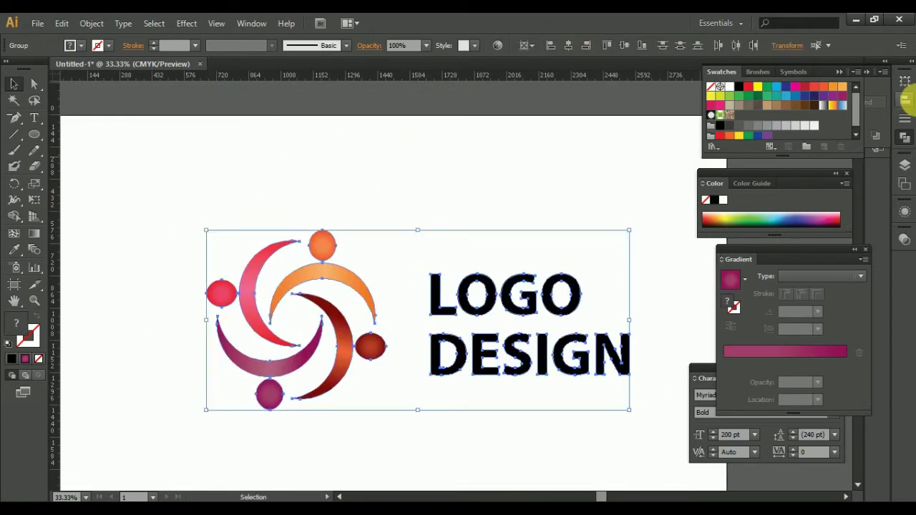
pyautogui.click(905, 100)
pyautogui.moveTo(515, 322); pyautogui.dragTo(486, 304)
# Eyedropper the swirl's magenta gradient onto the 'LOGO DESIGN' text.
pyautogui.click(501, 300)
pyautogui.click(21, 259)
pyautogui.click(322, 261)
pyautogui.click(244, 336)
pyautogui.click(13, 84)
# Inside the swirl group, eyedropper the magenta gradient onto the top head-and-arc shape.
pyautogui.click(255, 265)
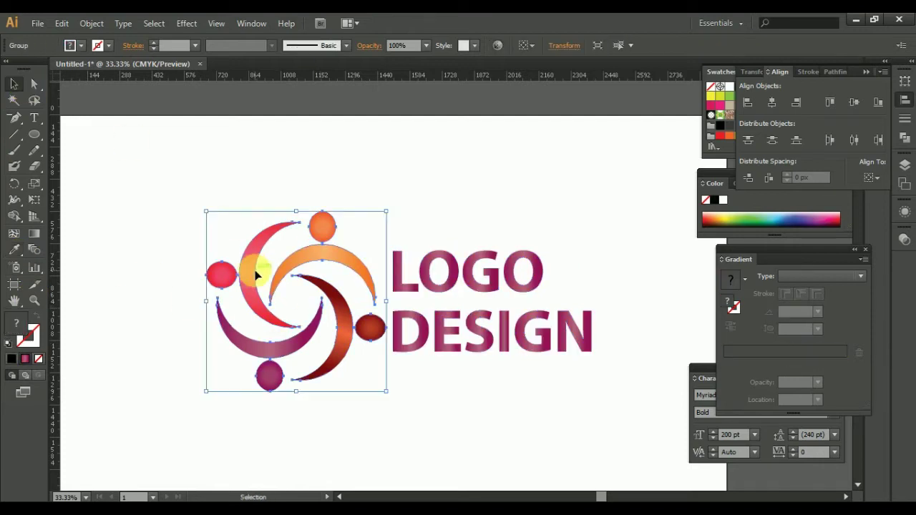
pyautogui.doubleClick(341, 311)
pyautogui.click(247, 342)
pyautogui.click(14, 84)
pyautogui.doubleClick(226, 278)
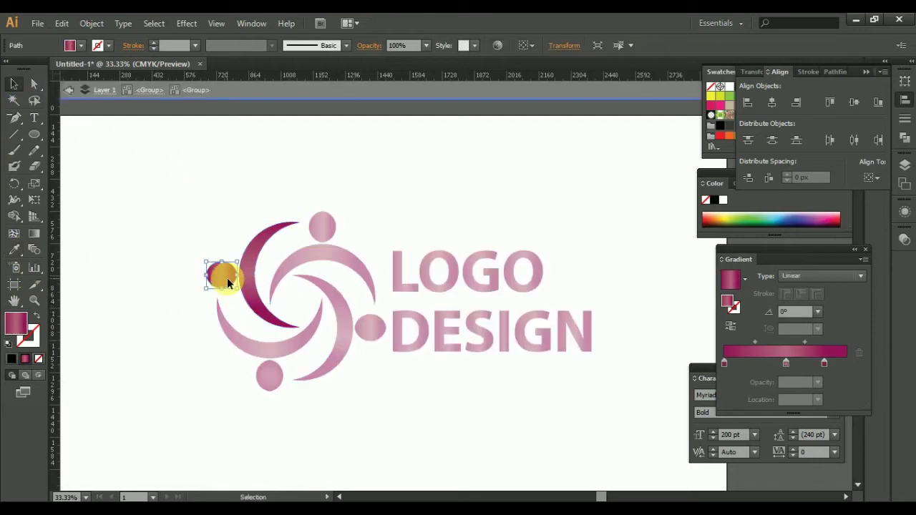
pyautogui.press('Escape')
pyautogui.click(322, 229)
pyautogui.press('i')
pyautogui.click(370, 329)
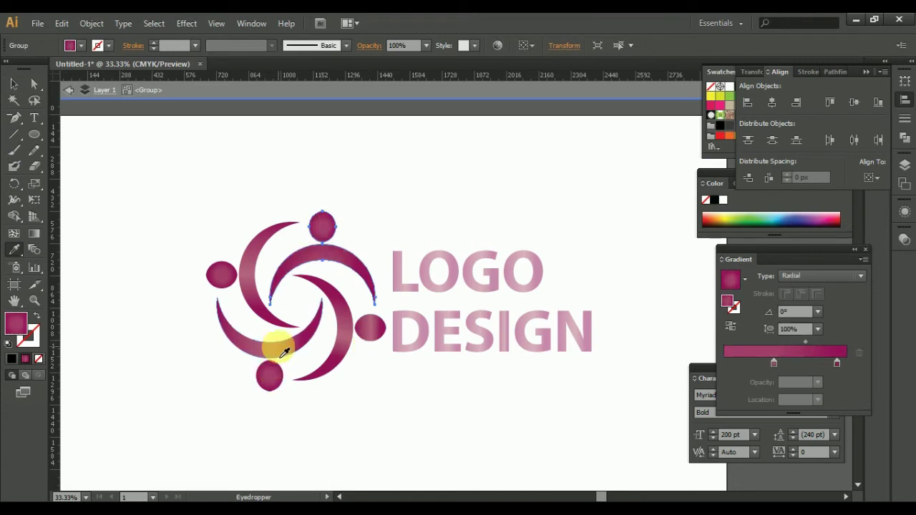
pyautogui.click(68, 89)
# Fill the 'LOGO DESIGN' text with solid dark red #680000.
pyautogui.click(444, 301)
pyautogui.doubleClick(16, 323)
pyautogui.click(600, 183)
pyautogui.doubleClick(16, 323)
pyautogui.click(450, 279)
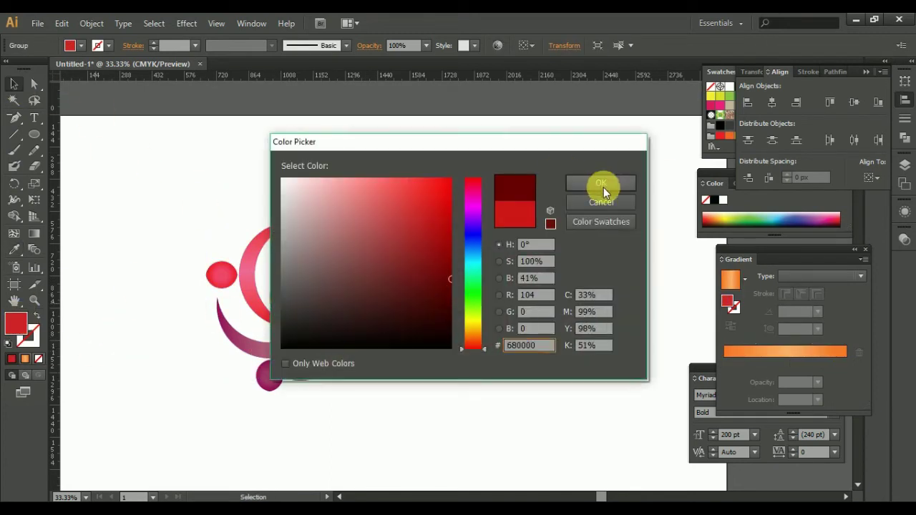
pyautogui.click(601, 183)
# Centre the whole logo group on the artboard.
pyautogui.hotkey('ctrl', '-')
pyautogui.hotkey('ctrl', '-')
pyautogui.click(576, 344)
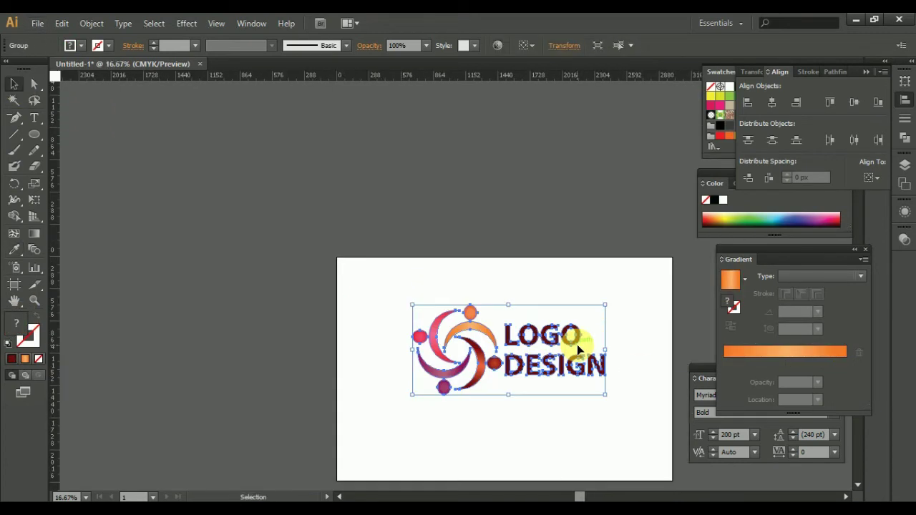
pyautogui.click(470, 211)
# Draw a rectangle covering the artboard and fill it light pink.
pyautogui.click(76, 170)
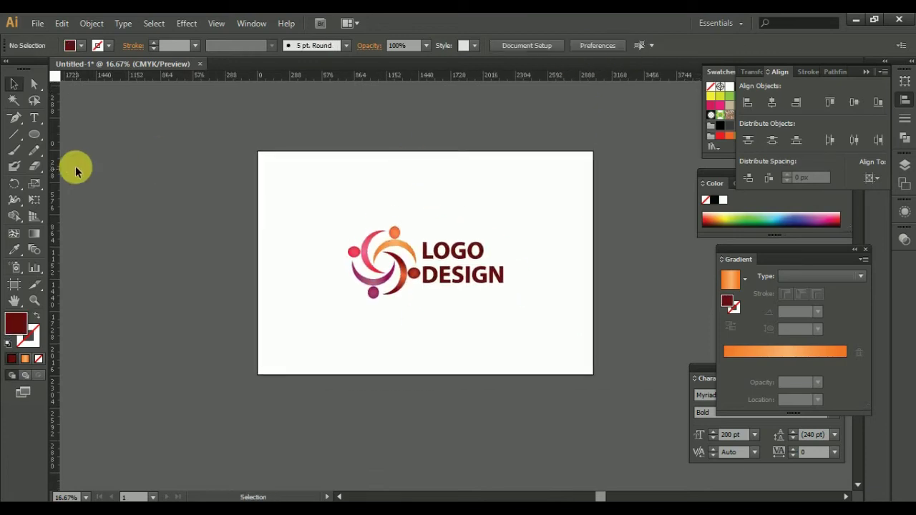
pyautogui.moveTo(597, 380); pyautogui.dragTo(597, 379)
pyautogui.click(675, 45)
pyautogui.click(21, 287)
pyautogui.doubleClick(16, 323)
pyautogui.click(307, 190)
pyautogui.click(599, 180)
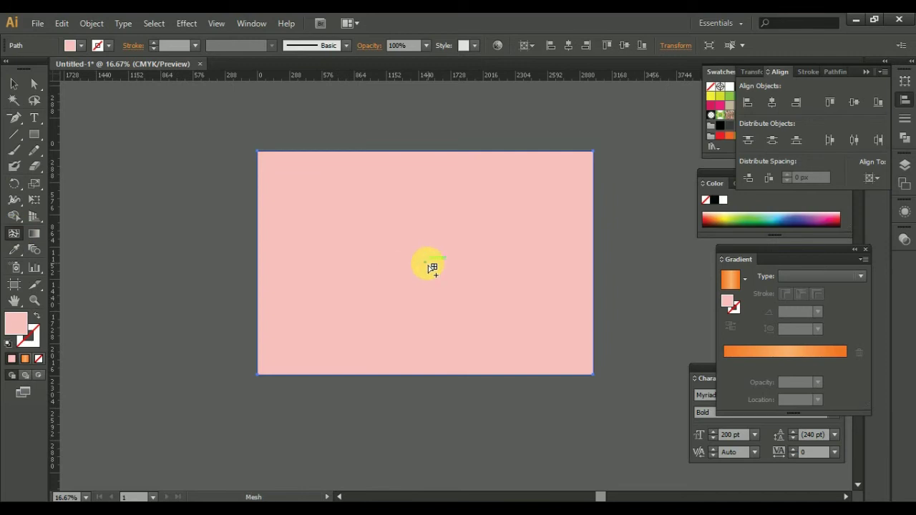
# Add gradient mesh points tinted paler pink across the rectangle.
pyautogui.click(427, 263)
pyautogui.doubleClick(16, 323)
pyautogui.click(303, 184)
pyautogui.click(599, 182)
pyautogui.click(291, 189)
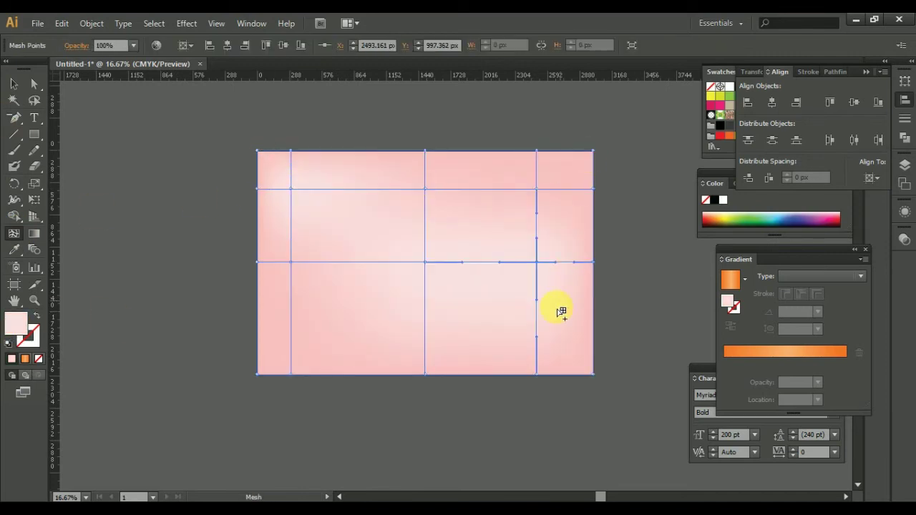
pyautogui.click(291, 340)
pyautogui.click(490, 189)
# Send the pink mesh rectangle to the back, behind the logo.
pyautogui.press('v')
pyautogui.click(206, 110)
pyautogui.rightClick(409, 218)
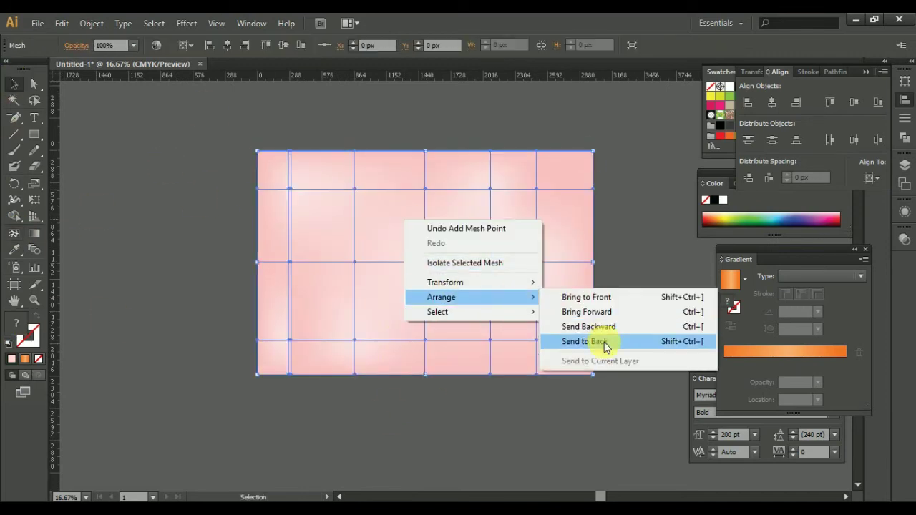
pyautogui.click(576, 339)
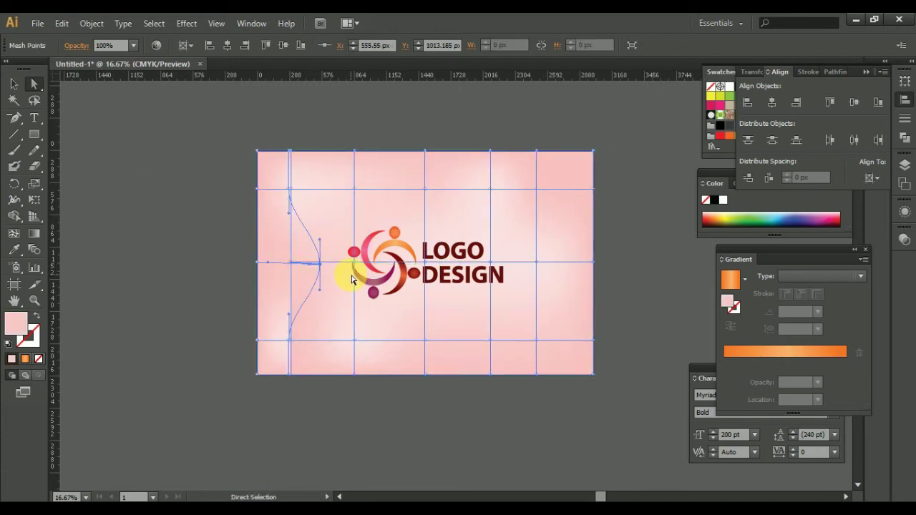
pyautogui.hotkey('ctrl', 'z')
pyautogui.click(182, 331)
pyautogui.click(14, 233)
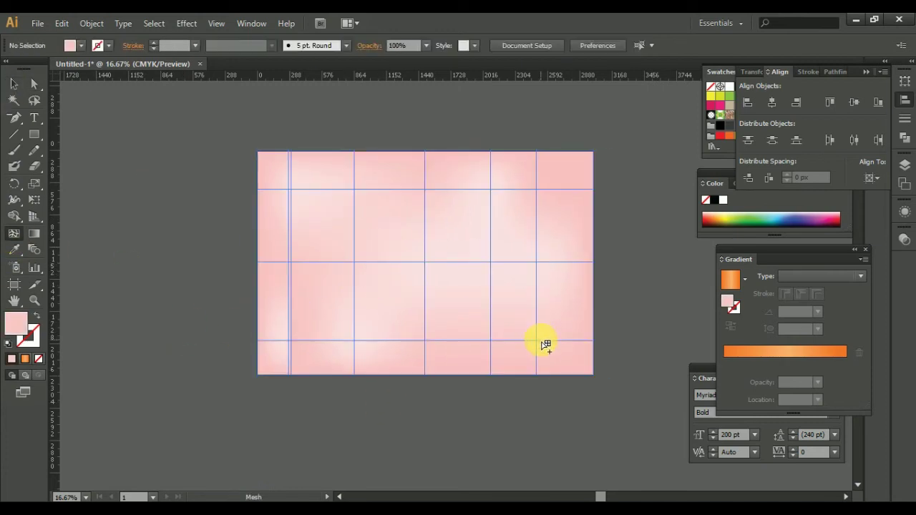
pyautogui.click(14, 83)
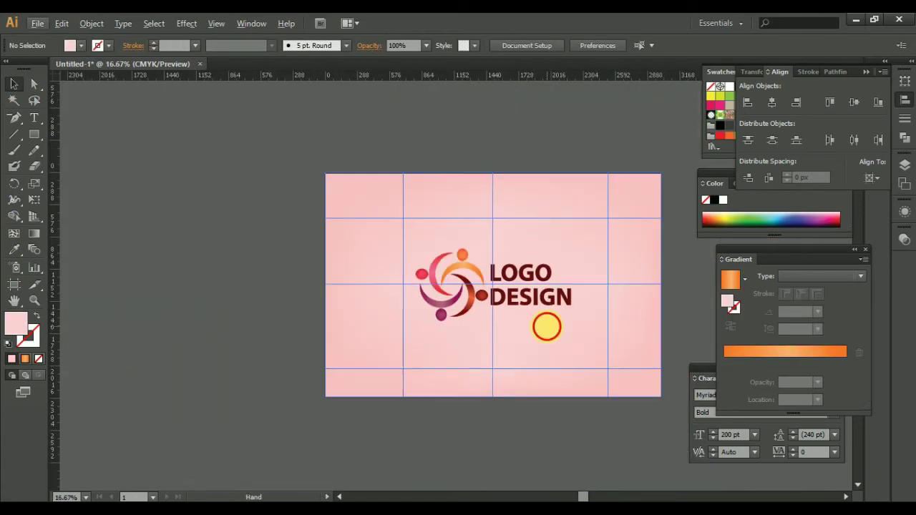
# Alt-drag a logo copy to the upper left, ungroup it and enlarge the swirl.
pyautogui.moveTo(521, 260); pyautogui.dragTo(311, 242)
pyautogui.rightClick(139, 190)
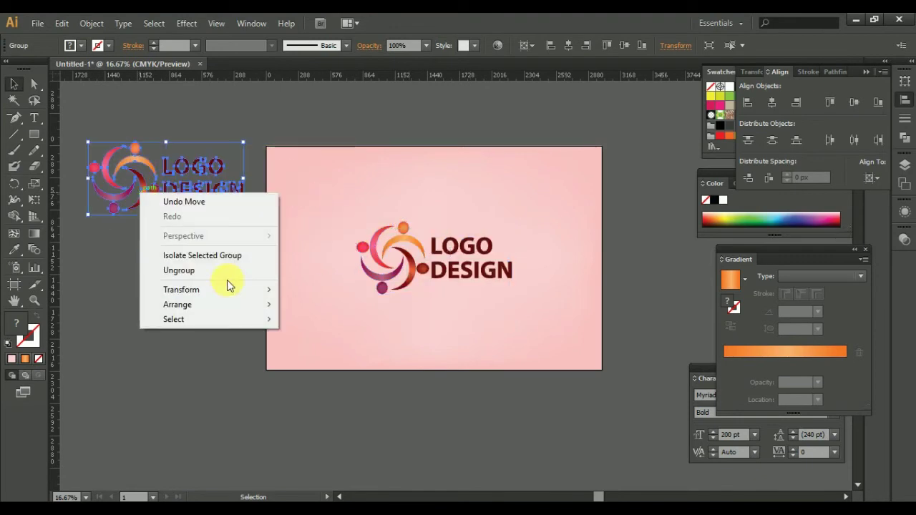
pyautogui.moveTo(147, 202); pyautogui.dragTo(338, 214)
pyautogui.moveTo(262, 139); pyautogui.dragTo(215, 93)
# Duplicate the enlarged swirl to the artboard's lower-right corner and scale it up.
pyautogui.moveTo(256, 185); pyautogui.dragTo(541, 363)
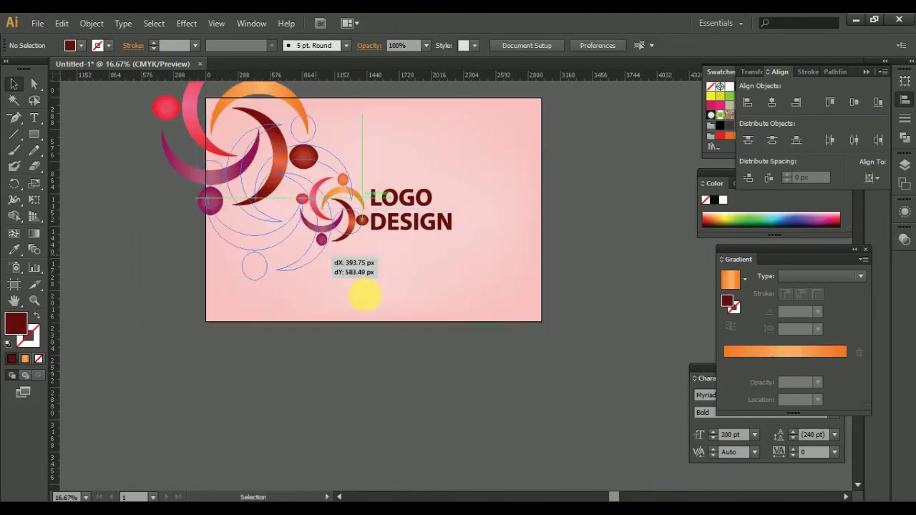
pyautogui.moveTo(319, 247); pyautogui.dragTo(551, 351)
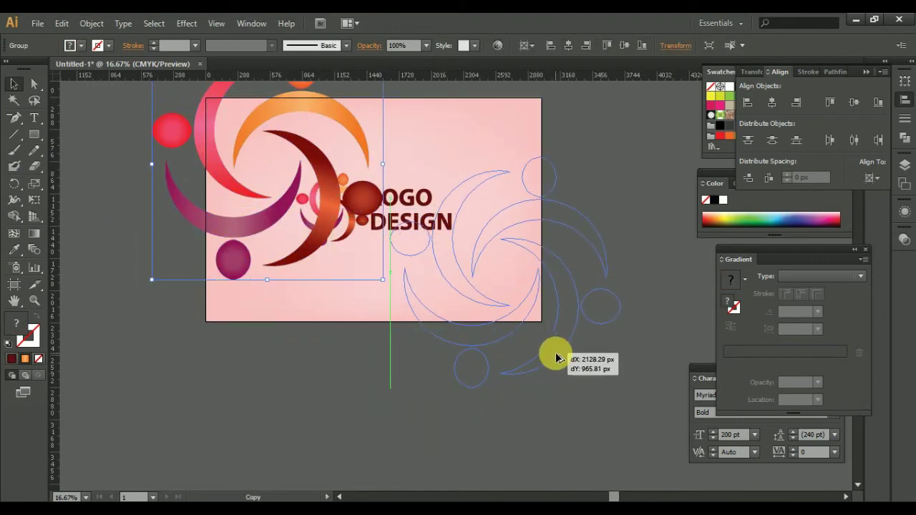
pyautogui.moveTo(559, 175); pyautogui.dragTo(560, 272)
pyautogui.click(310, 155)
pyautogui.moveTo(307, 166); pyautogui.dragTo(168, 225)
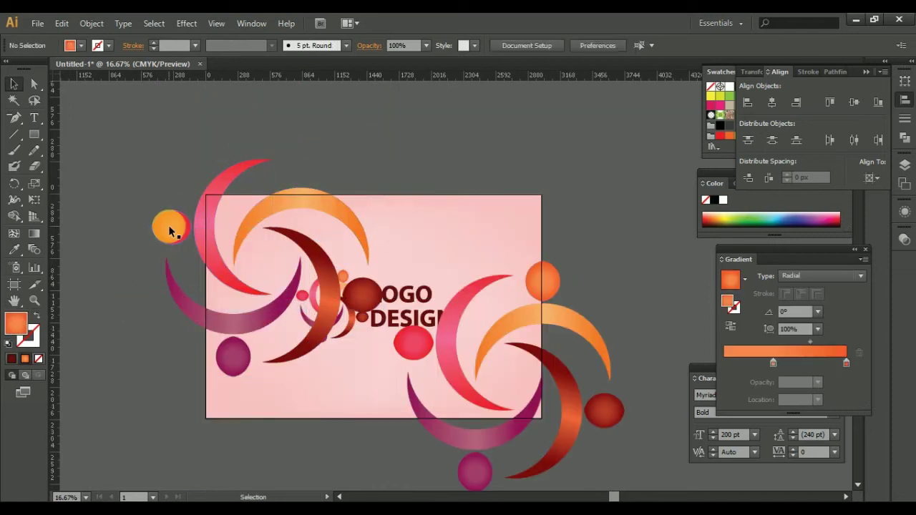
pyautogui.scroll(-5, 616, 419)
pyautogui.scroll(3, 617, 418)
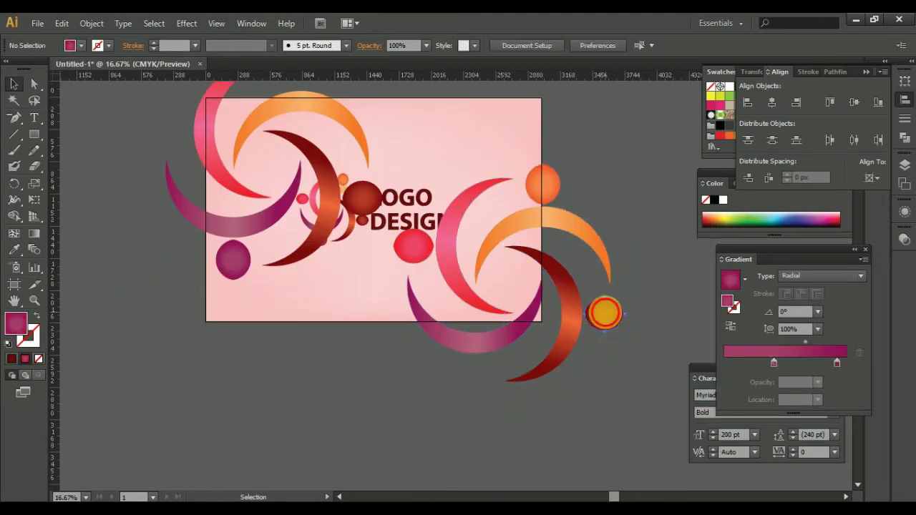
pyautogui.scroll(3, 62, 131)
# Draw a tall dark red rectangle along the artboard's left edge.
pyautogui.press('m')
pyautogui.moveTo(153, 135); pyautogui.dragTo(206, 406)
pyautogui.press('Delete')
pyautogui.press('m')
pyautogui.moveTo(92, 109); pyautogui.dragTo(206, 418)
# Draw rectangles framing the artboard on every side and unite them into one red frame.
pyautogui.press('v')
pyautogui.click(241, 125)
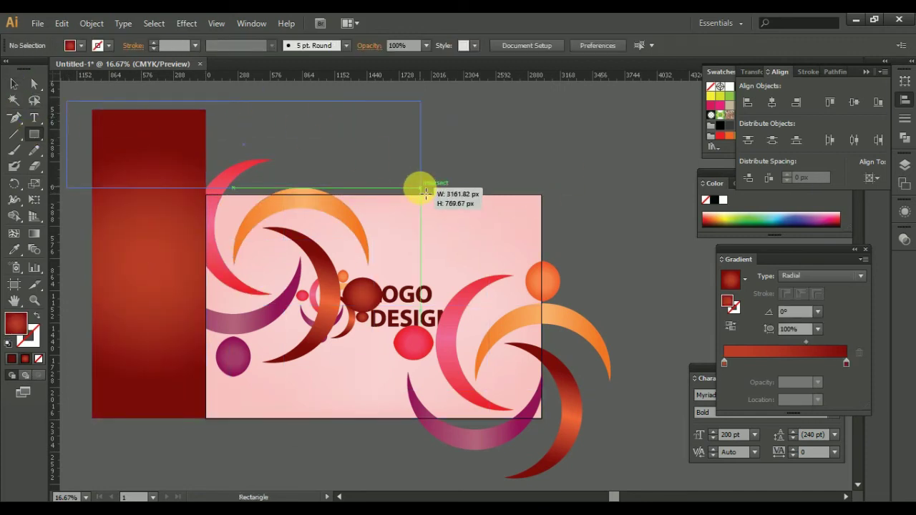
pyautogui.moveTo(425, 192); pyautogui.dragTo(422, 189)
pyautogui.scroll(-1, 212, 224)
pyautogui.moveTo(564, 437); pyautogui.dragTo(465, 178)
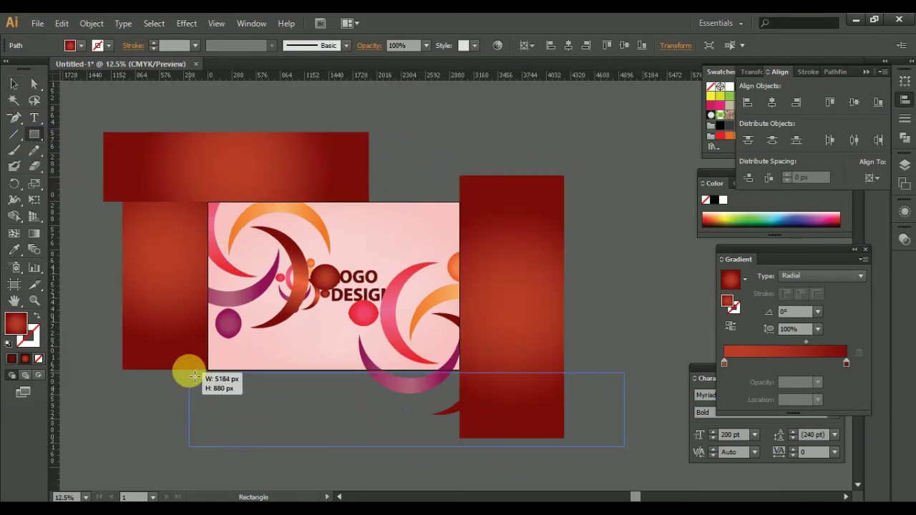
pyautogui.moveTo(193, 375); pyautogui.dragTo(189, 374)
pyautogui.moveTo(304, 94); pyautogui.dragTo(572, 198)
pyautogui.press('v')
pyautogui.hotkey('ctrl', 'a')
pyautogui.click(904, 136)
# Select the red frame with the swirls and apply Pathfinder Divide.
pyautogui.click(747, 101)
pyautogui.click(210, 214)
pyautogui.rightClick(237, 304)
pyautogui.click(229, 322)
pyautogui.keyDown('shift'); pyautogui.click(265, 213); pyautogui.keyUp('shift')
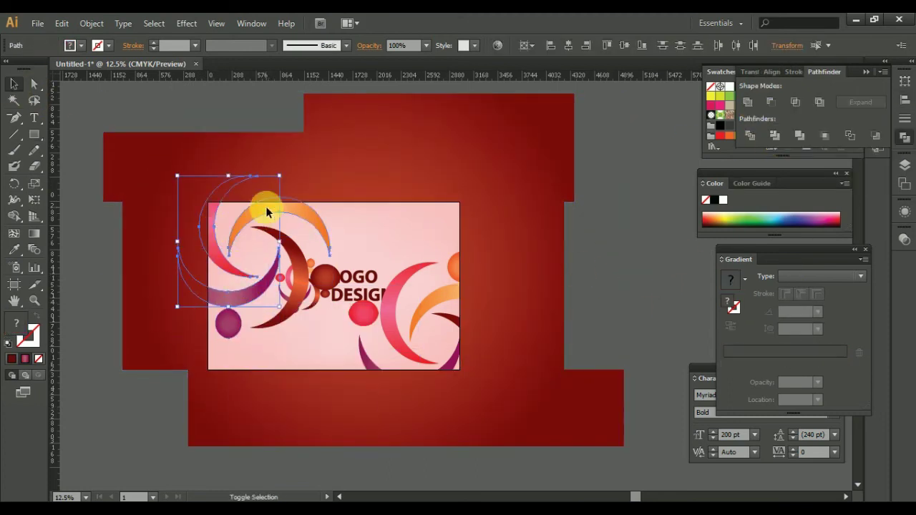
pyautogui.click(748, 136)
# Ungroup the divided artwork and delete the red pieces outside the artboard.
pyautogui.press('Delete')
pyautogui.rightClick(469, 277)
pyautogui.press('Escape')
pyautogui.hotkey('ctrl', 'z')
pyautogui.rightClick(455, 273)
pyautogui.click(453, 364)
pyautogui.click(279, 211)
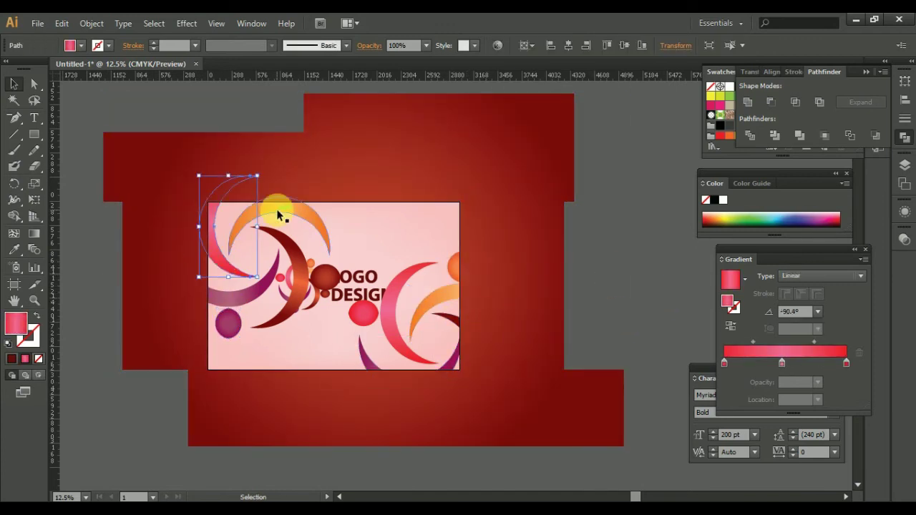
pyautogui.keyDown('shift'); pyautogui.click(224, 267); pyautogui.keyUp('shift')
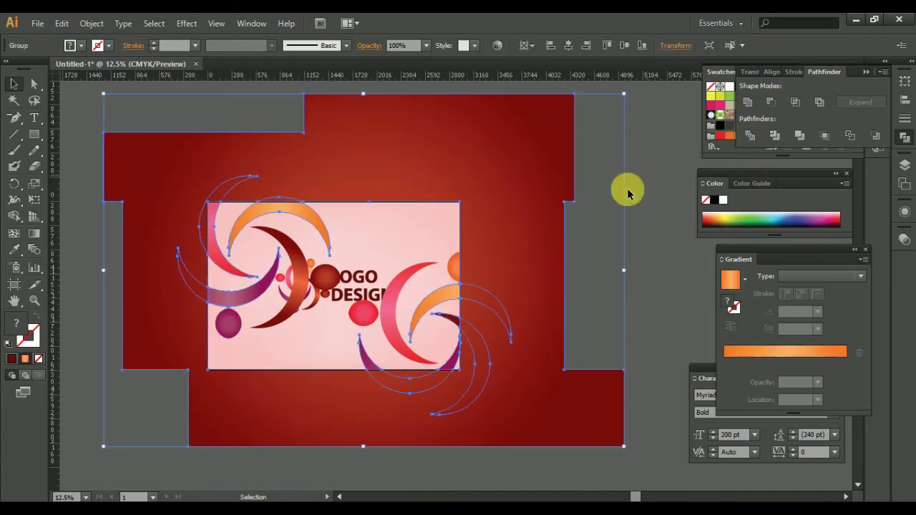
pyautogui.click(480, 265)
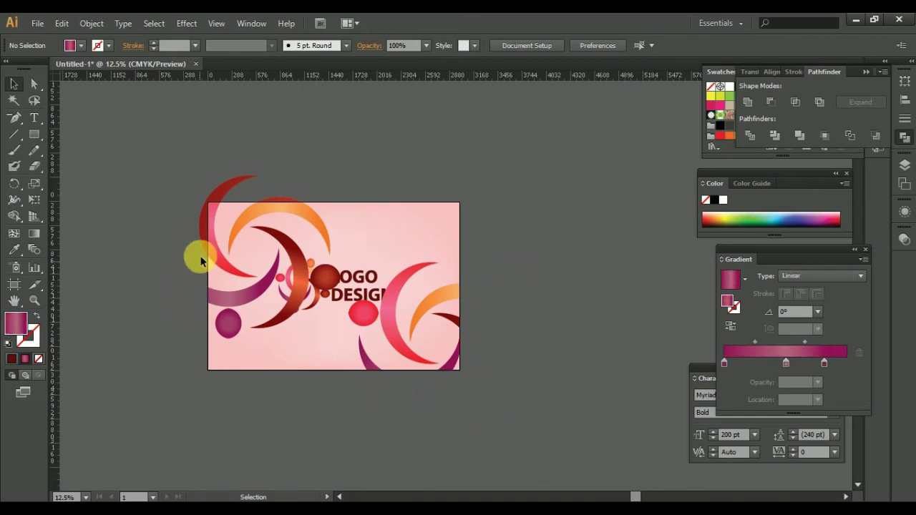
# Group the trimmed swirls and lower their opacity in the Transparency panel.
pyautogui.moveTo(228, 238); pyautogui.dragTo(244, 295)
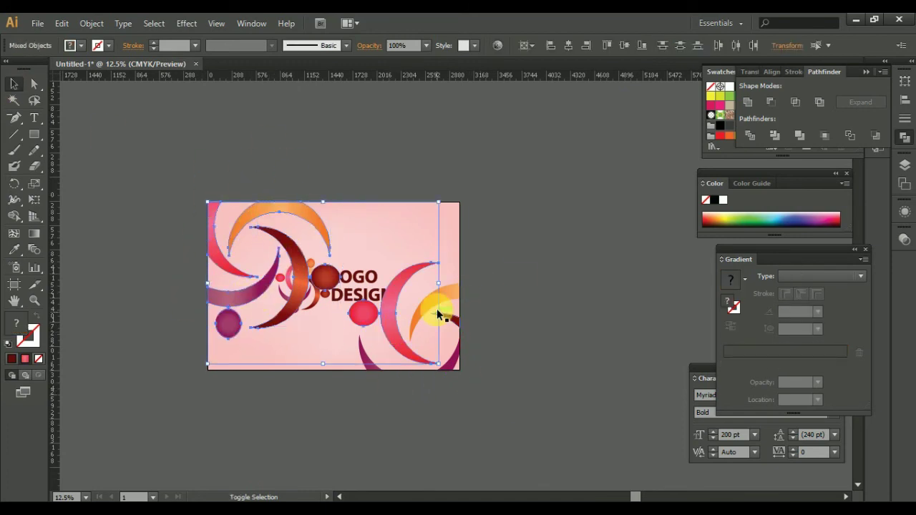
pyautogui.rightClick(393, 327)
pyautogui.click(454, 409)
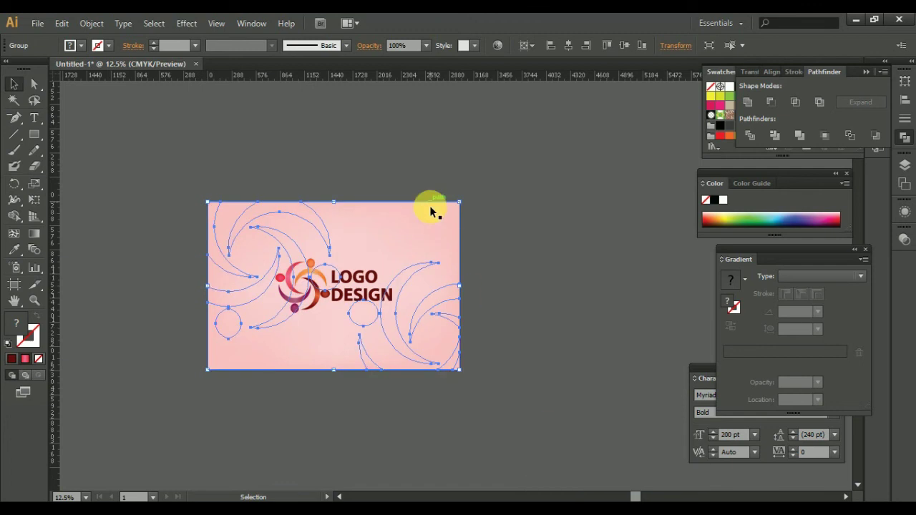
pyautogui.click(905, 239)
pyautogui.moveTo(866, 247); pyautogui.dragTo(880, 249)
pyautogui.click(539, 283)
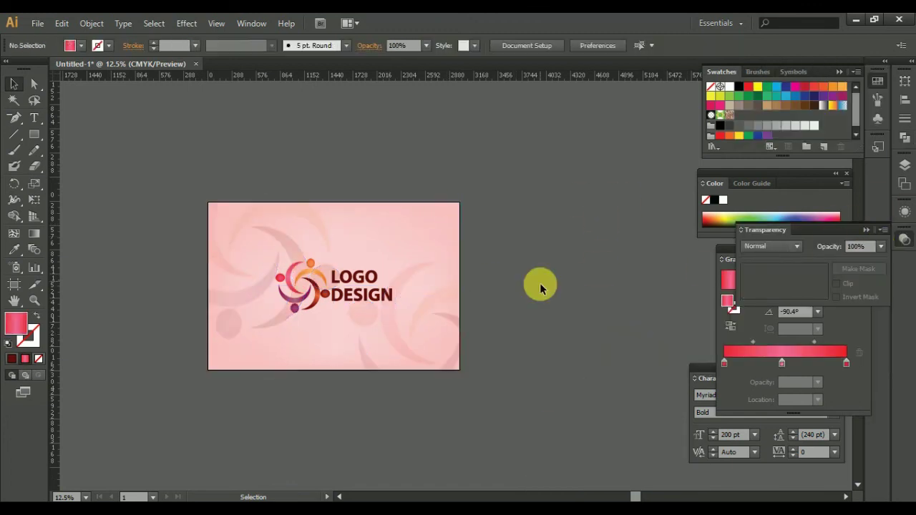